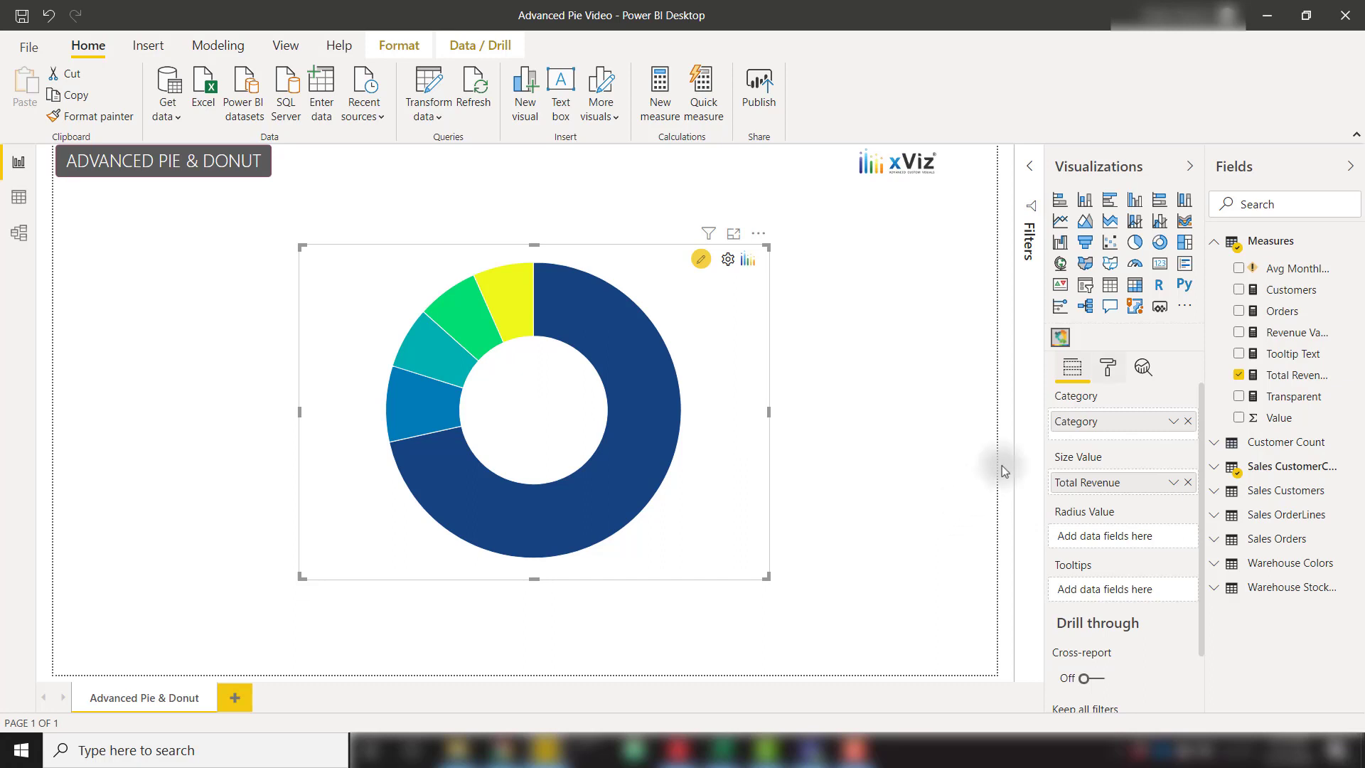
# Step: Try the Pie, Semi Circle Pie and Arc Donut Chart types on the donut visual
pyautogui.click(1108, 367)
pyautogui.click(1121, 465)
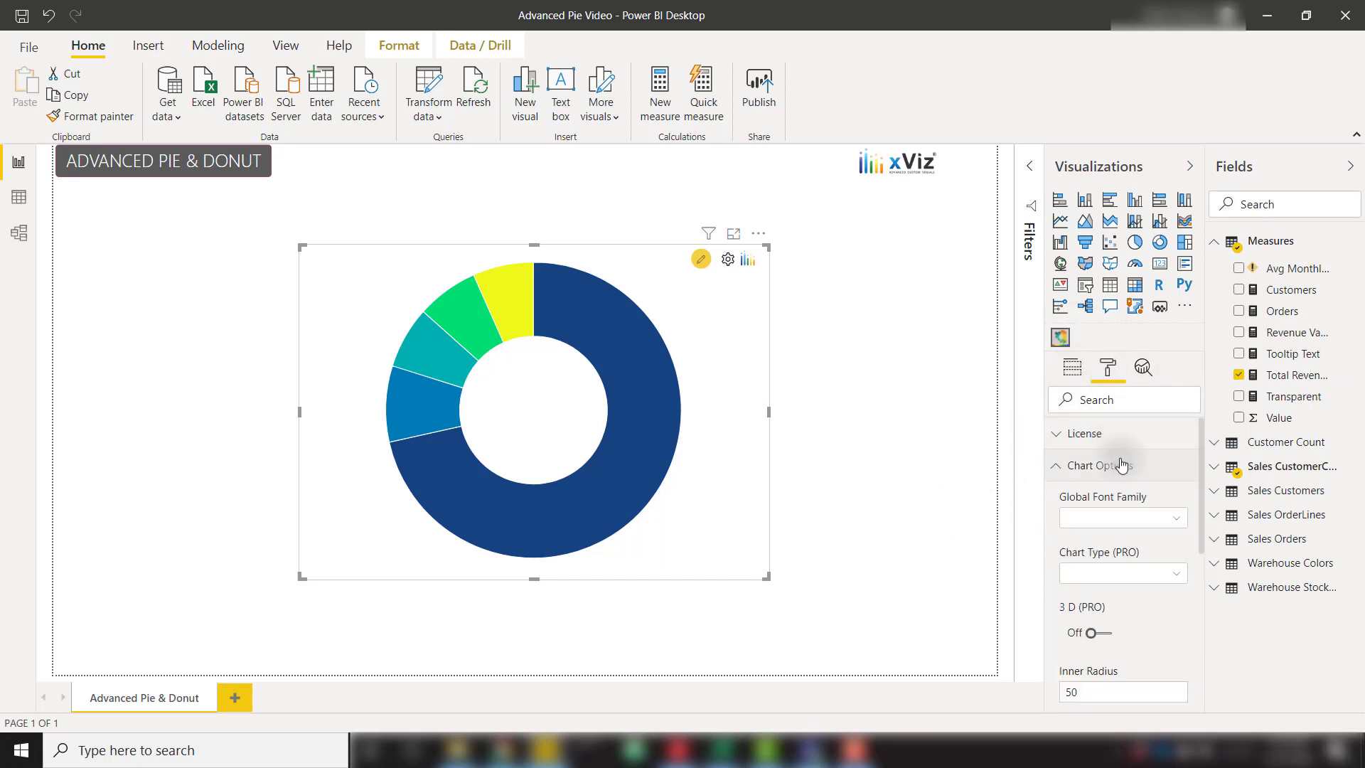
pyautogui.scroll(-2, 1120, 466)
pyautogui.click(1119, 486)
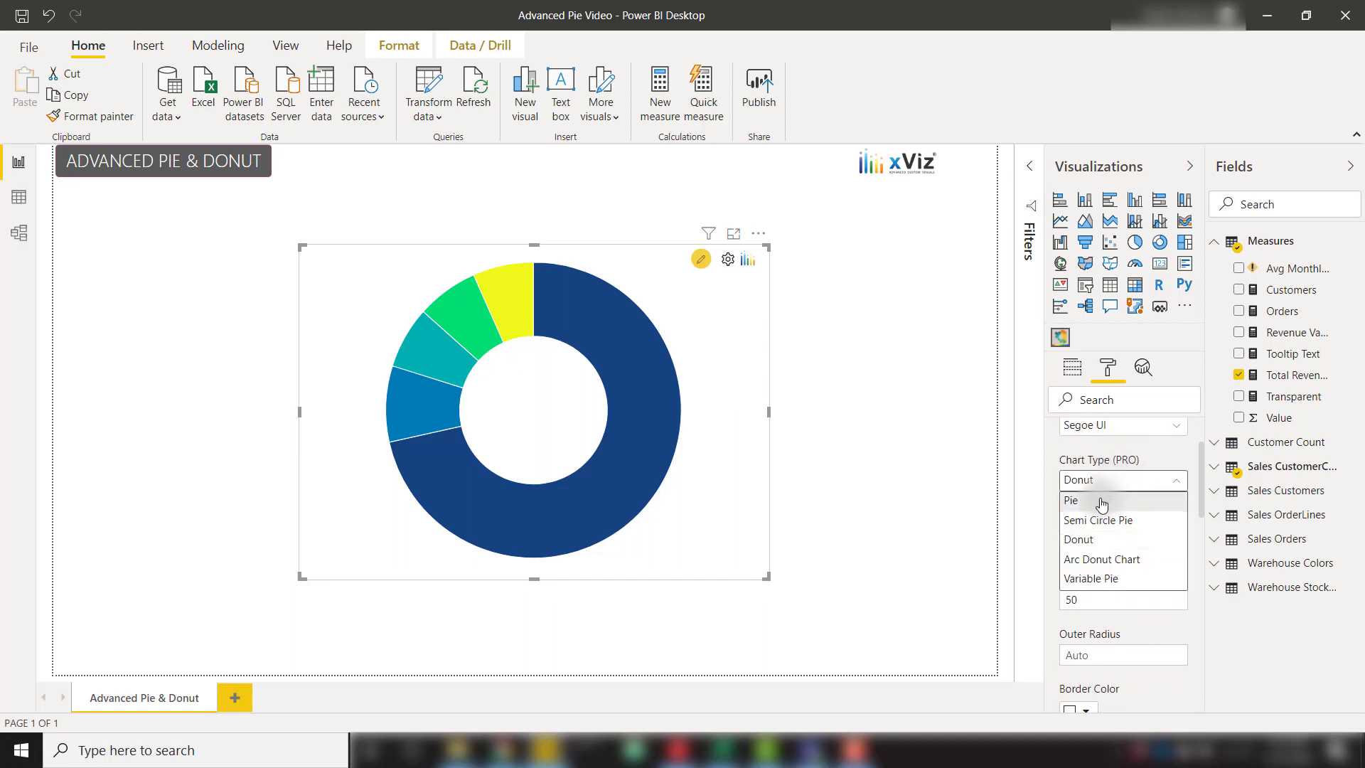
pyautogui.click(1103, 499)
pyautogui.click(1106, 480)
pyautogui.click(1102, 520)
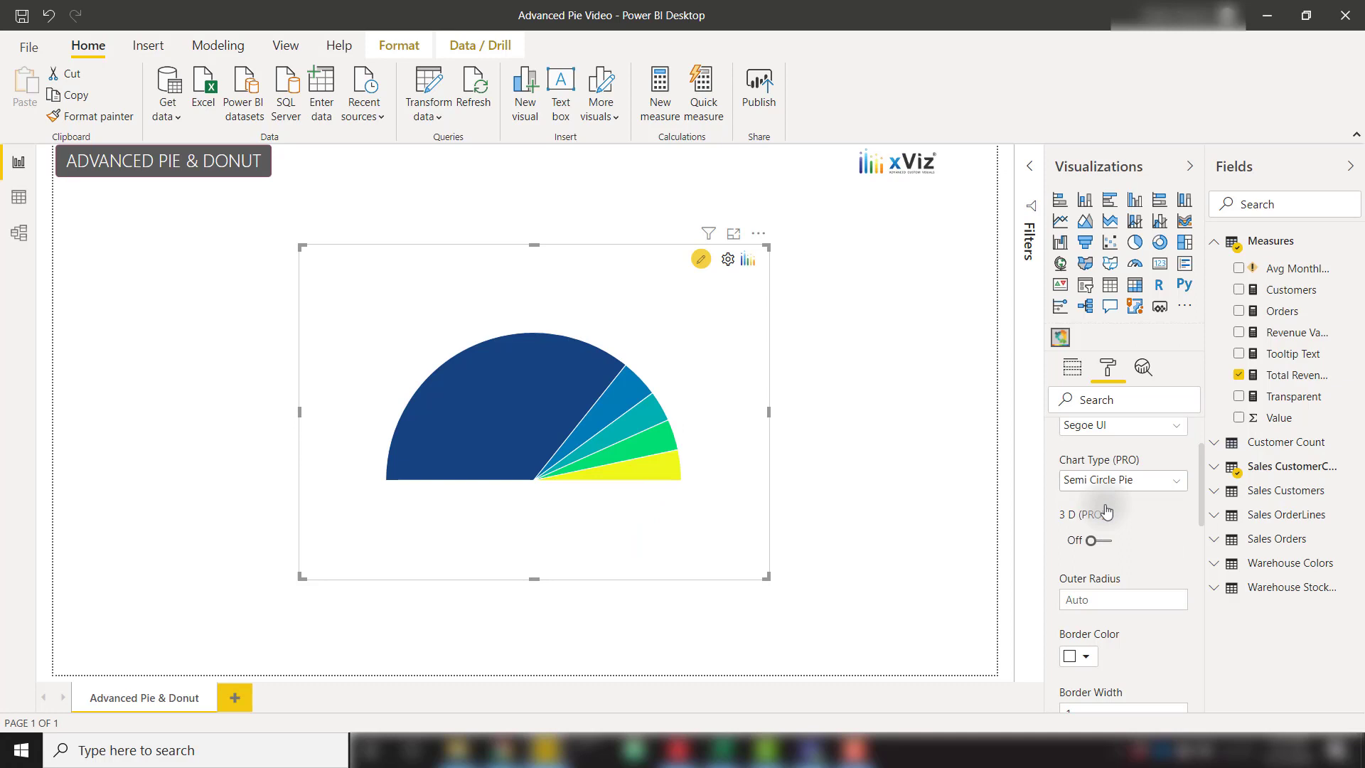
pyautogui.click(1114, 483)
pyautogui.click(1096, 558)
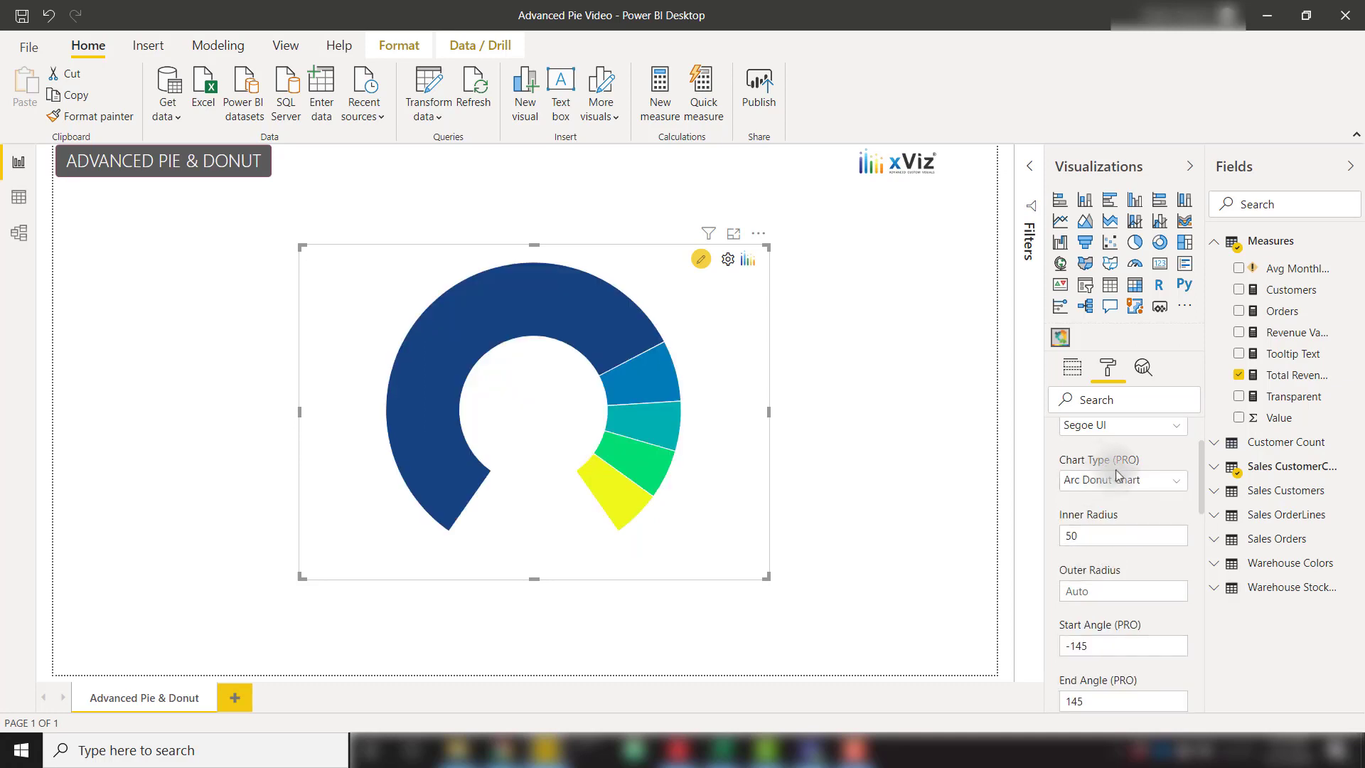
# Step: Try the Variable Pie chart type with Orders as the radius value, and remove that measure again
pyautogui.click(1115, 480)
pyautogui.click(1089, 578)
pyautogui.click(1072, 375)
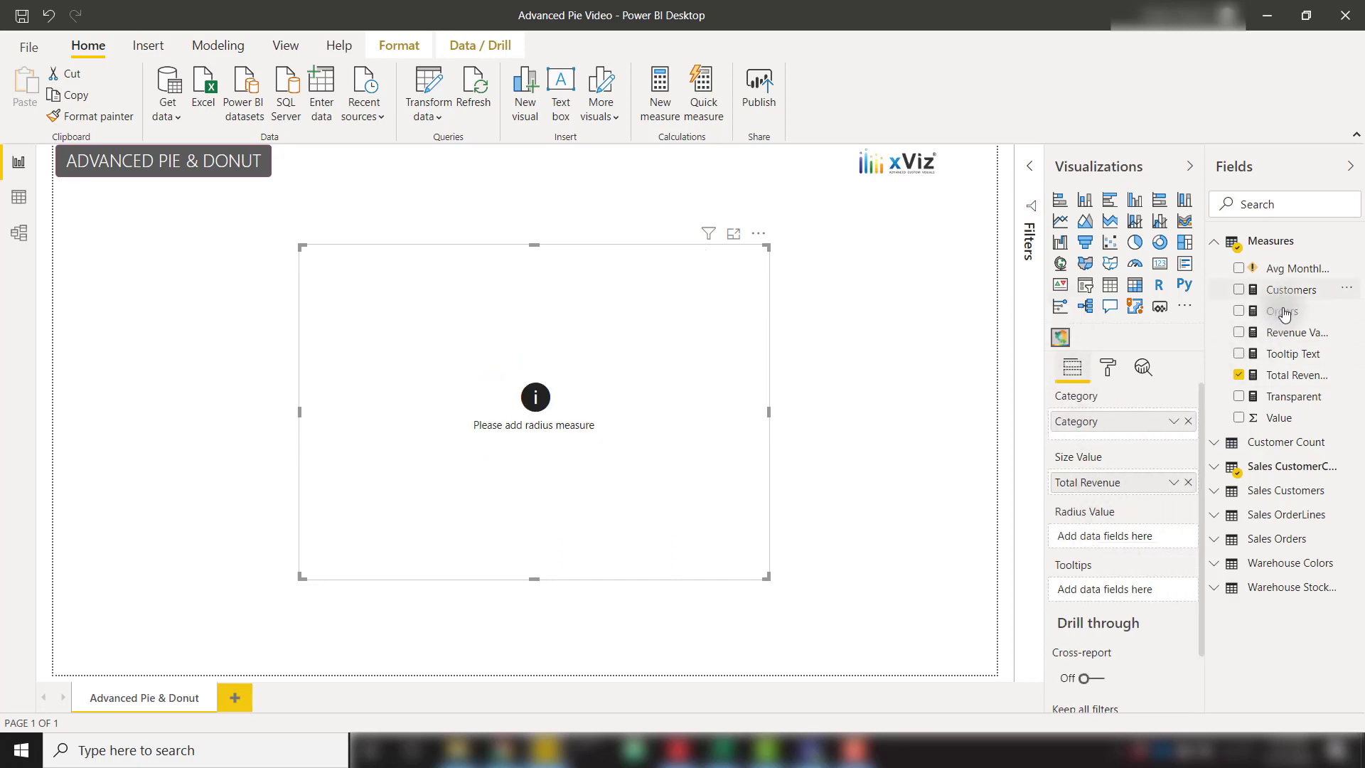
pyautogui.moveTo(1282, 313); pyautogui.dragTo(1130, 539)
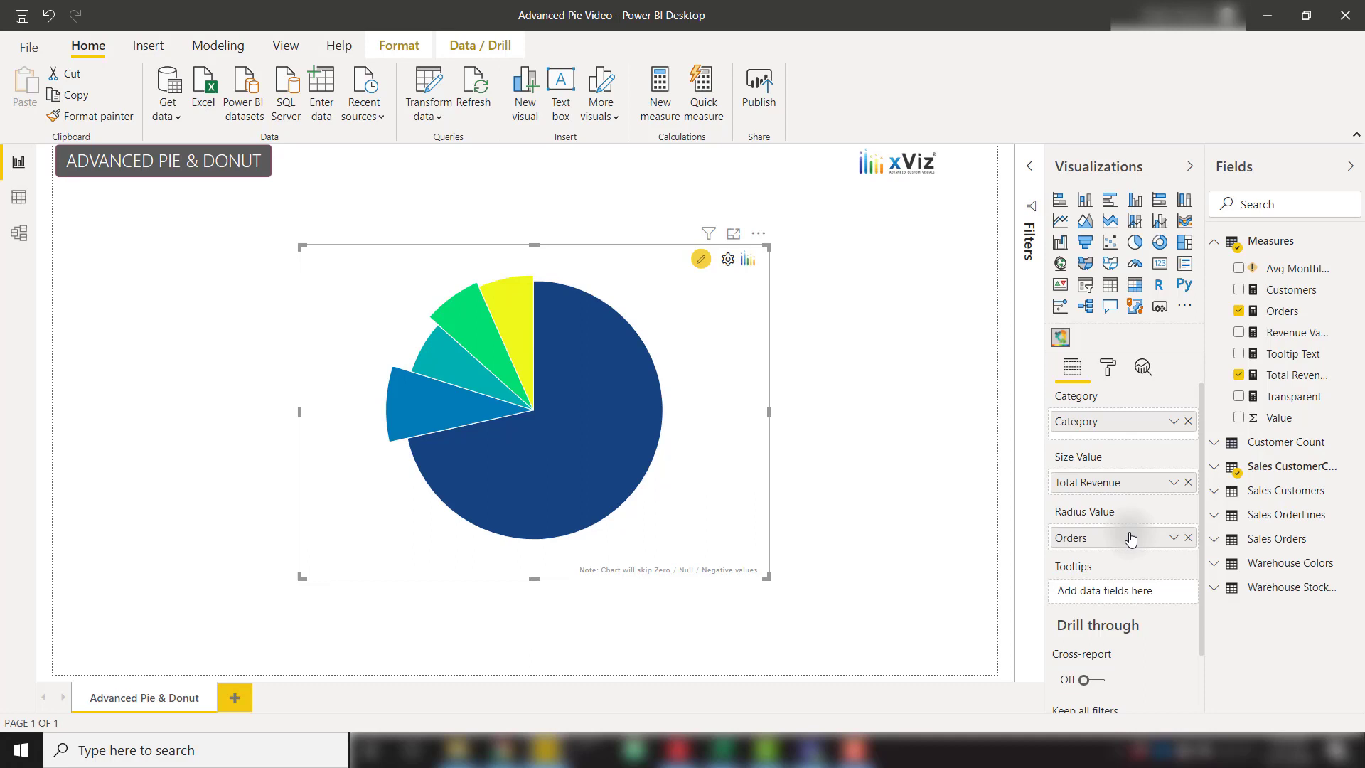
pyautogui.click(1189, 539)
# Step: Turn on the 3D effect for the donut chart and switch its chart type to Pie
pyautogui.click(1107, 366)
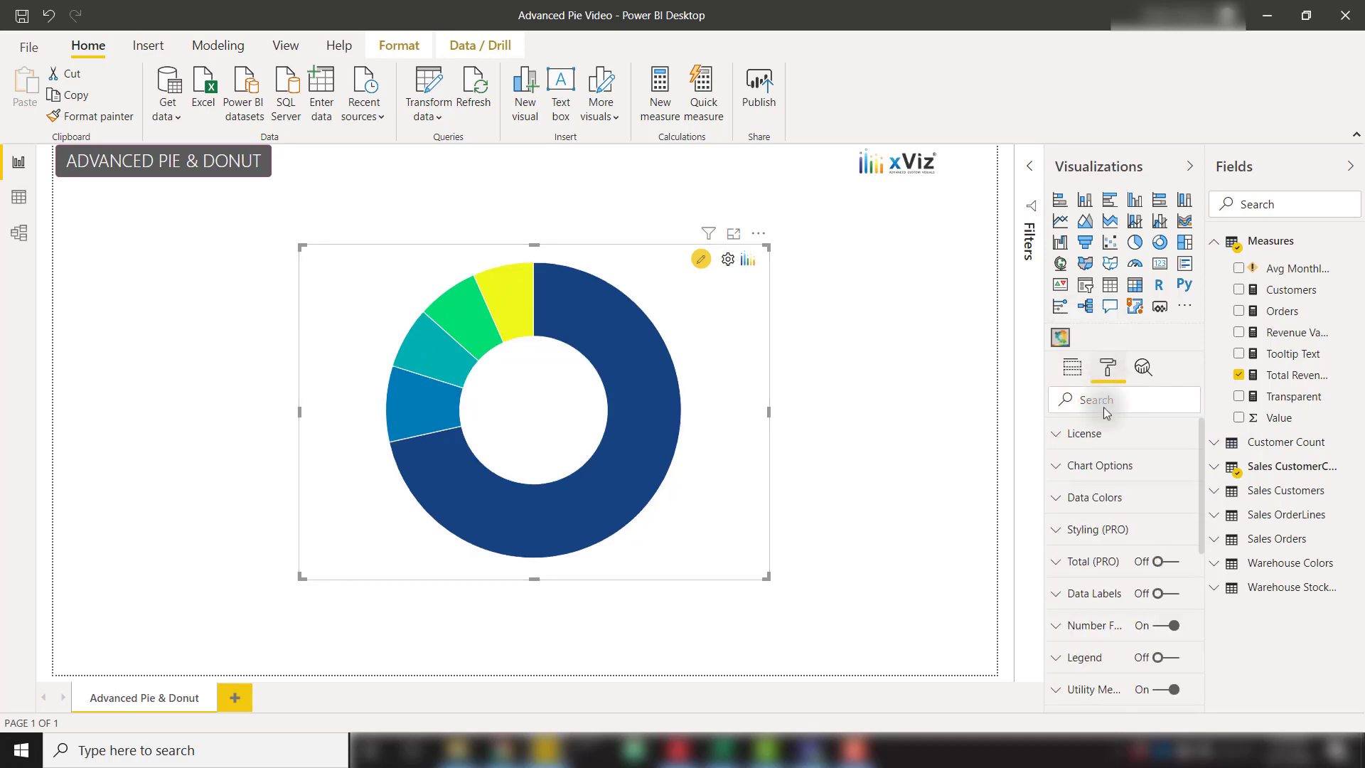
pyautogui.click(1107, 466)
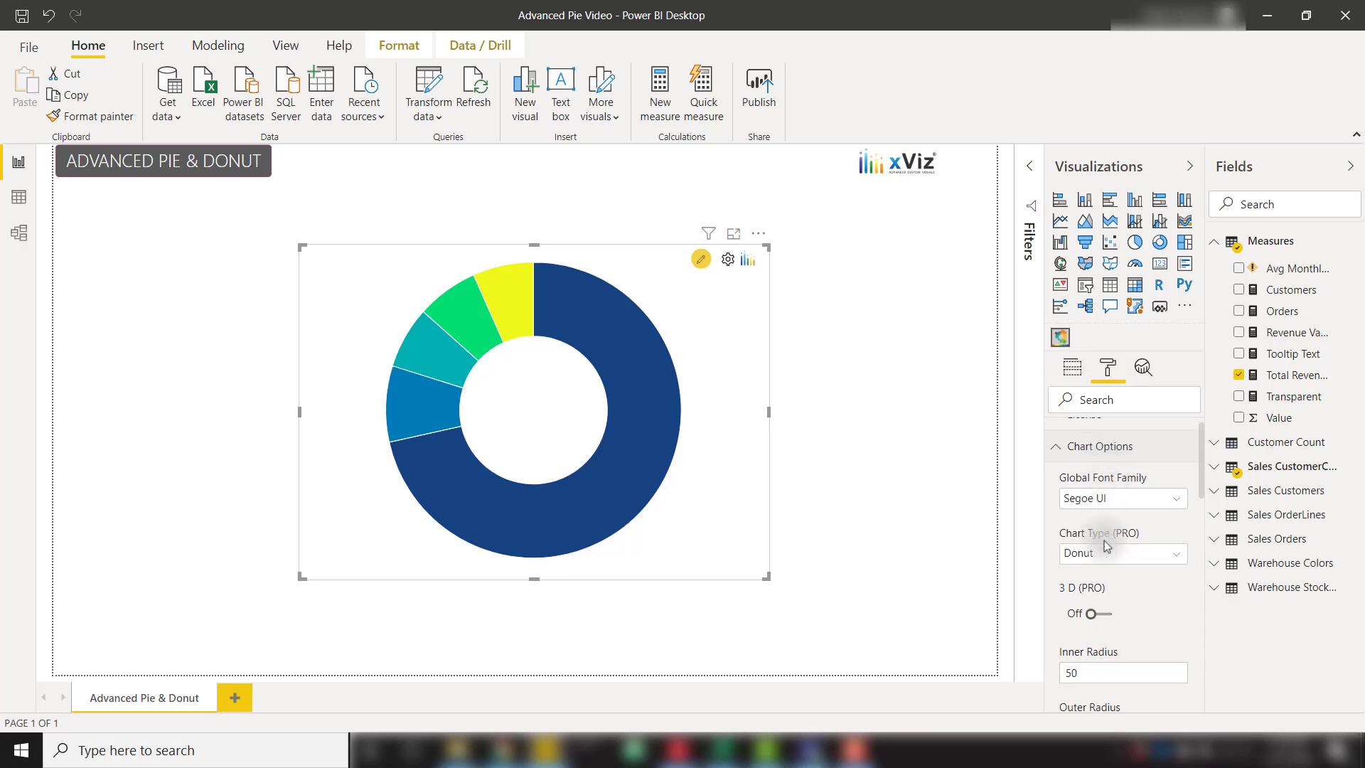
pyautogui.click(1099, 614)
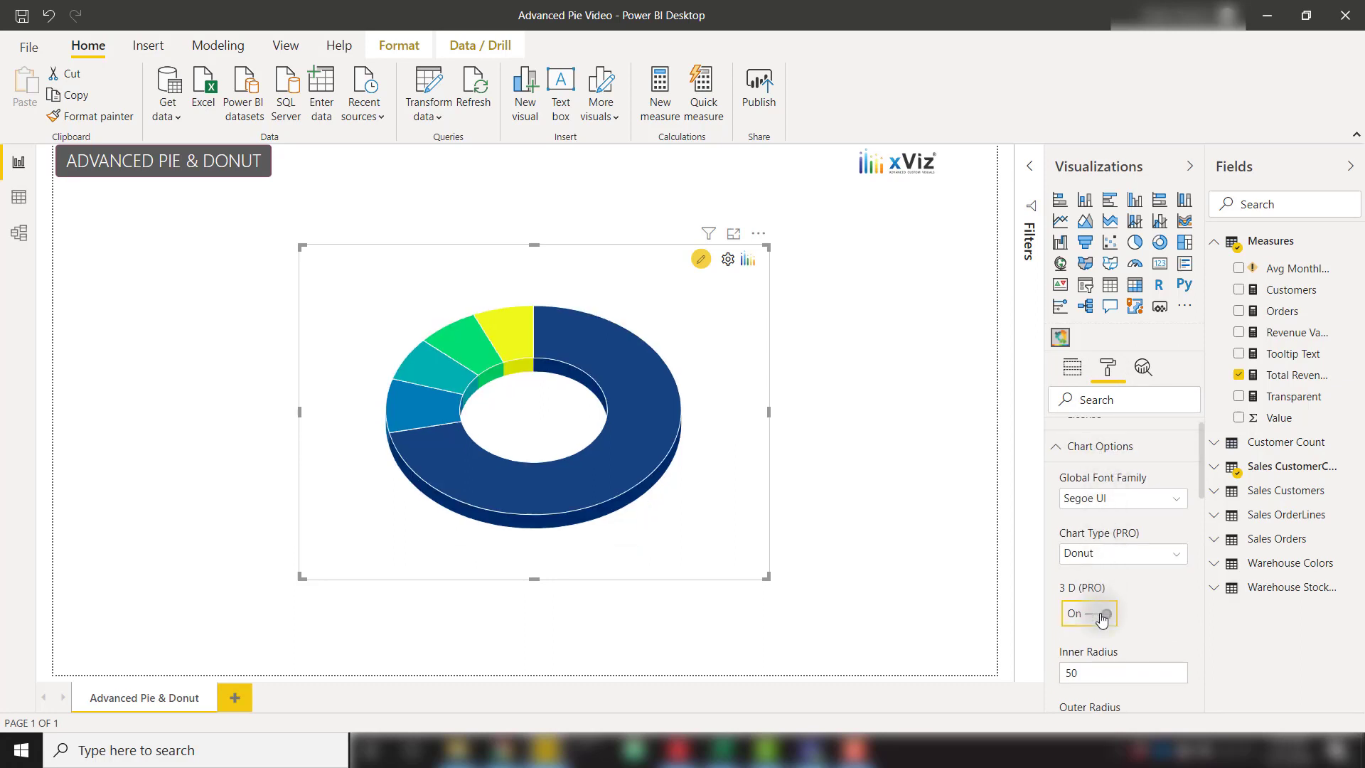
pyautogui.scroll(-1, 1101, 618)
pyautogui.click(1116, 518)
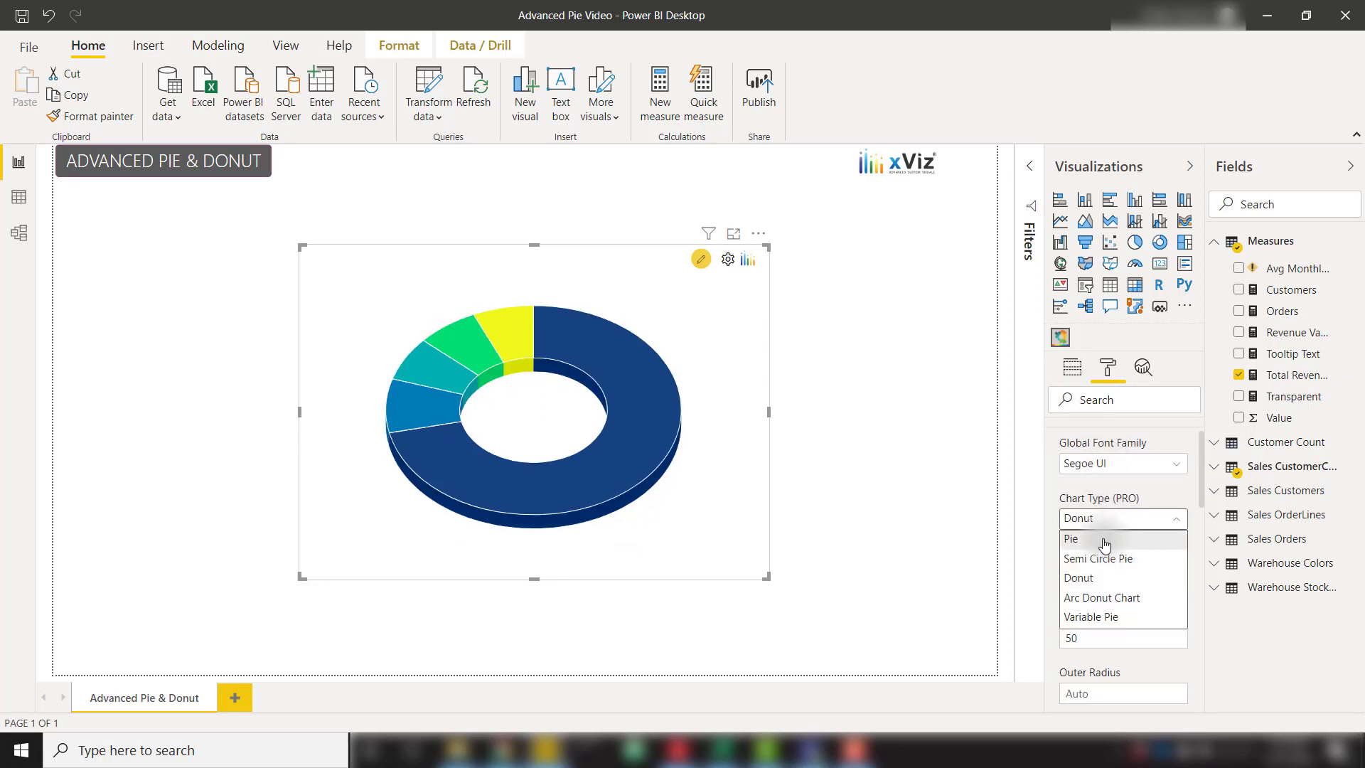
pyautogui.click(1104, 540)
# Step: Turn off the 3D effect and set the chart type back to Donut
pyautogui.click(1107, 579)
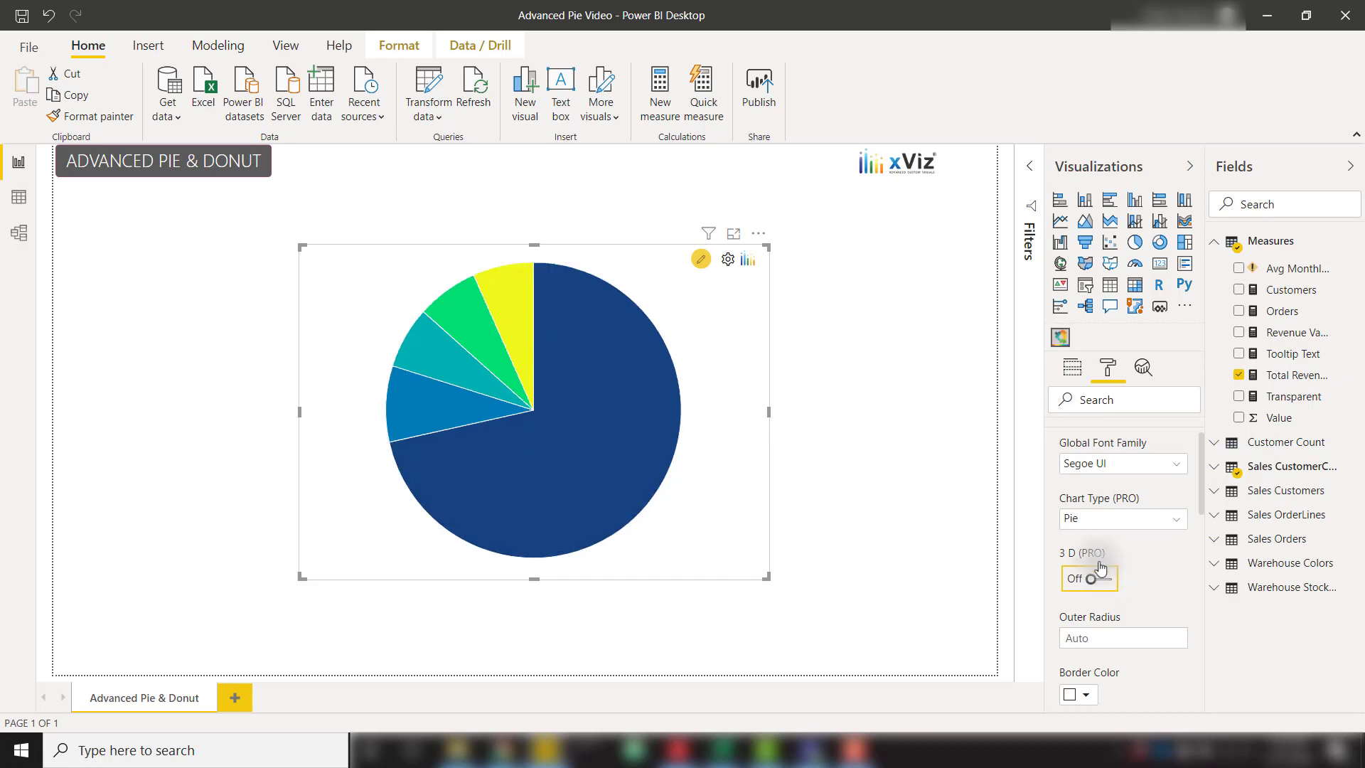
pyautogui.click(1081, 519)
pyautogui.click(1104, 578)
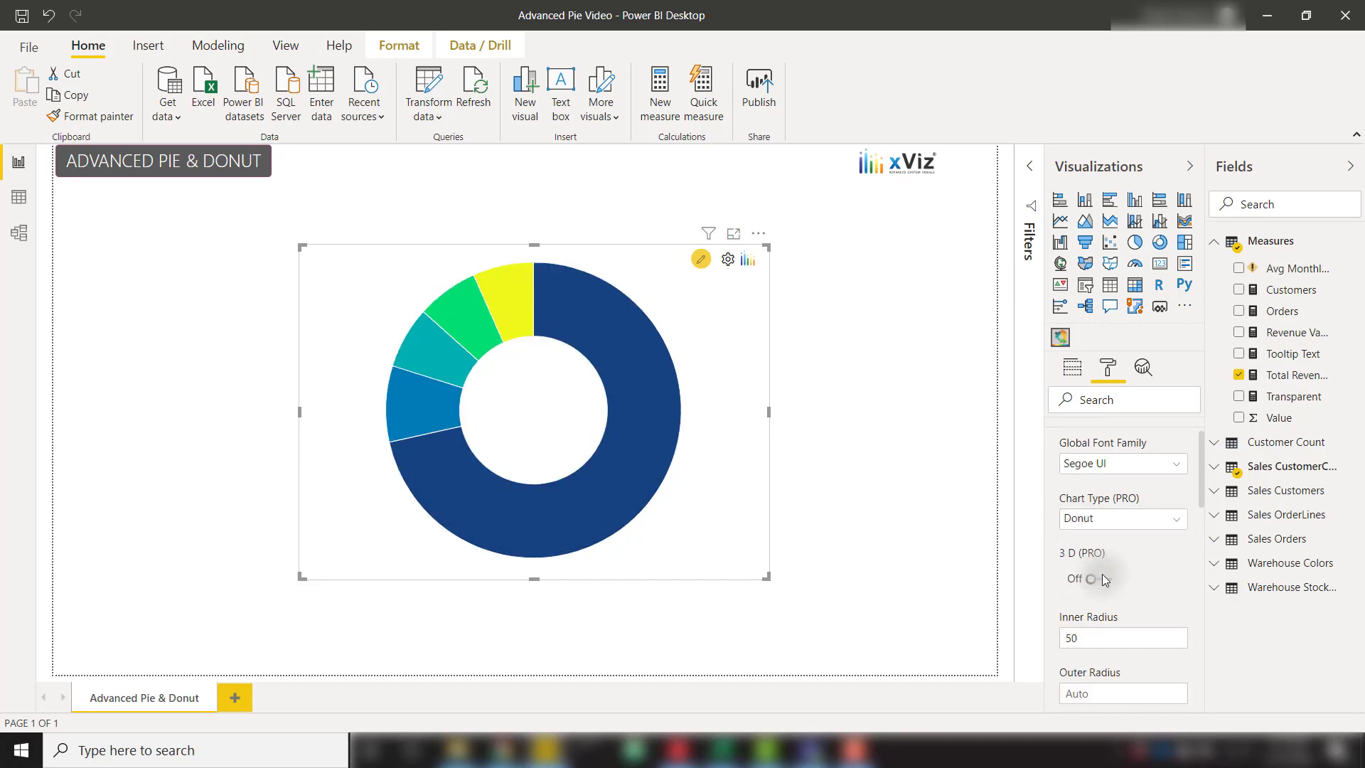
# Step: Rank the donut chart by the top 3 categories on Total Revenue, showing the rest as "Others"
pyautogui.moveTo(728, 260)
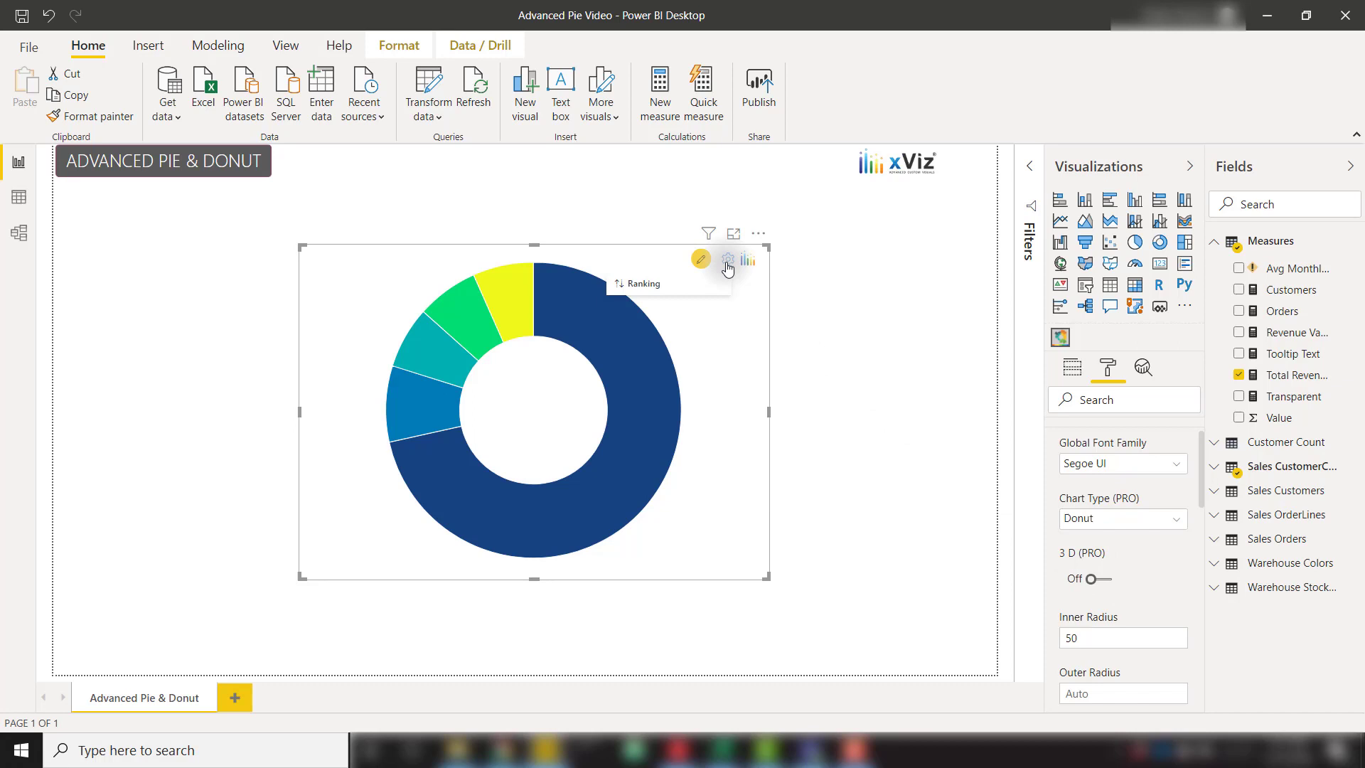
pyautogui.click(690, 284)
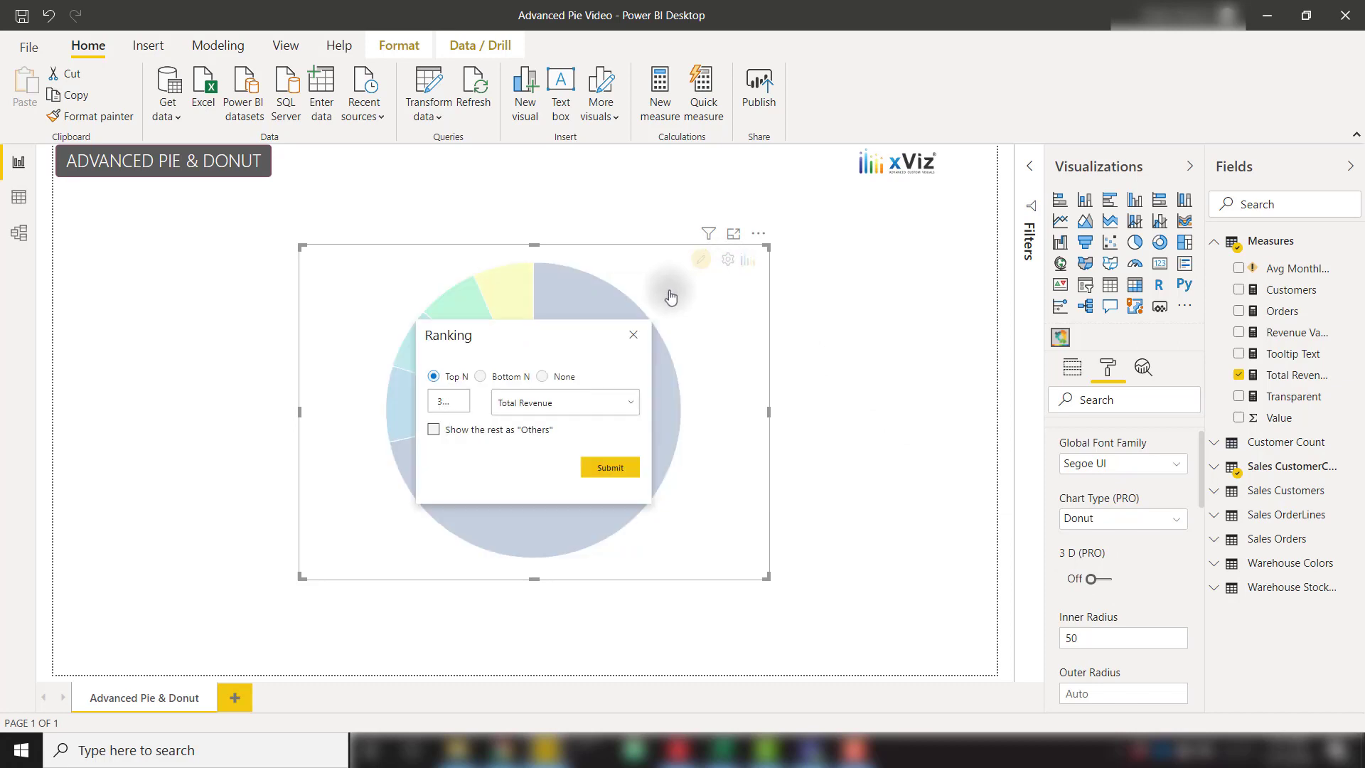
pyautogui.click(448, 402)
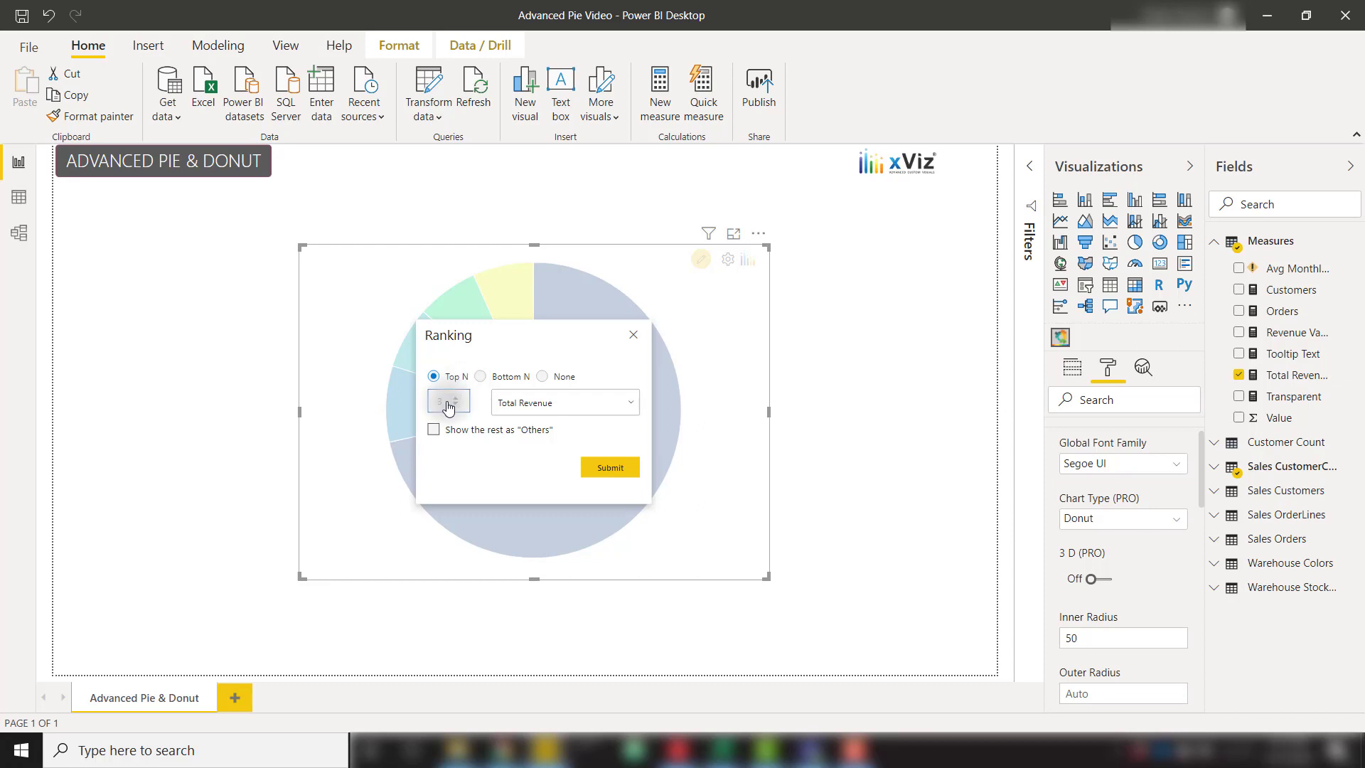
pyautogui.click(434, 430)
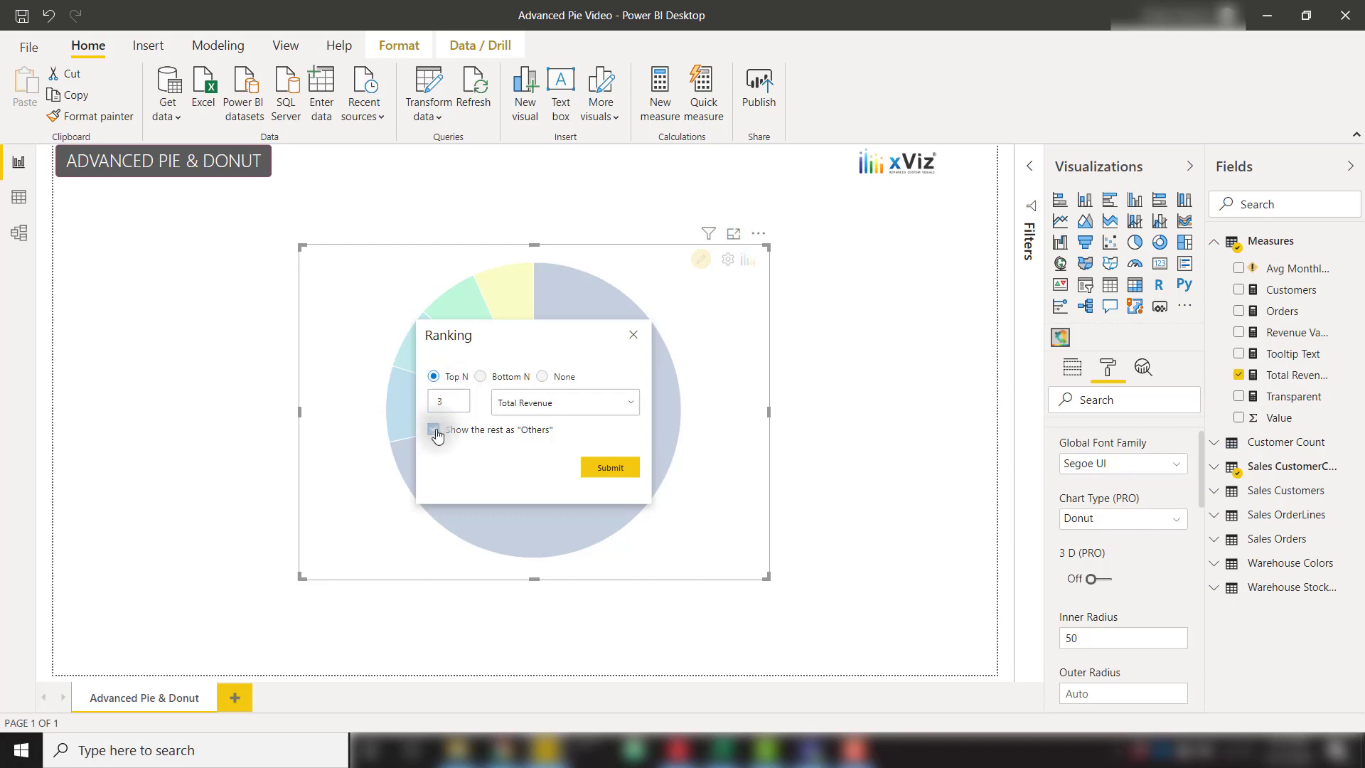
pyautogui.click(603, 468)
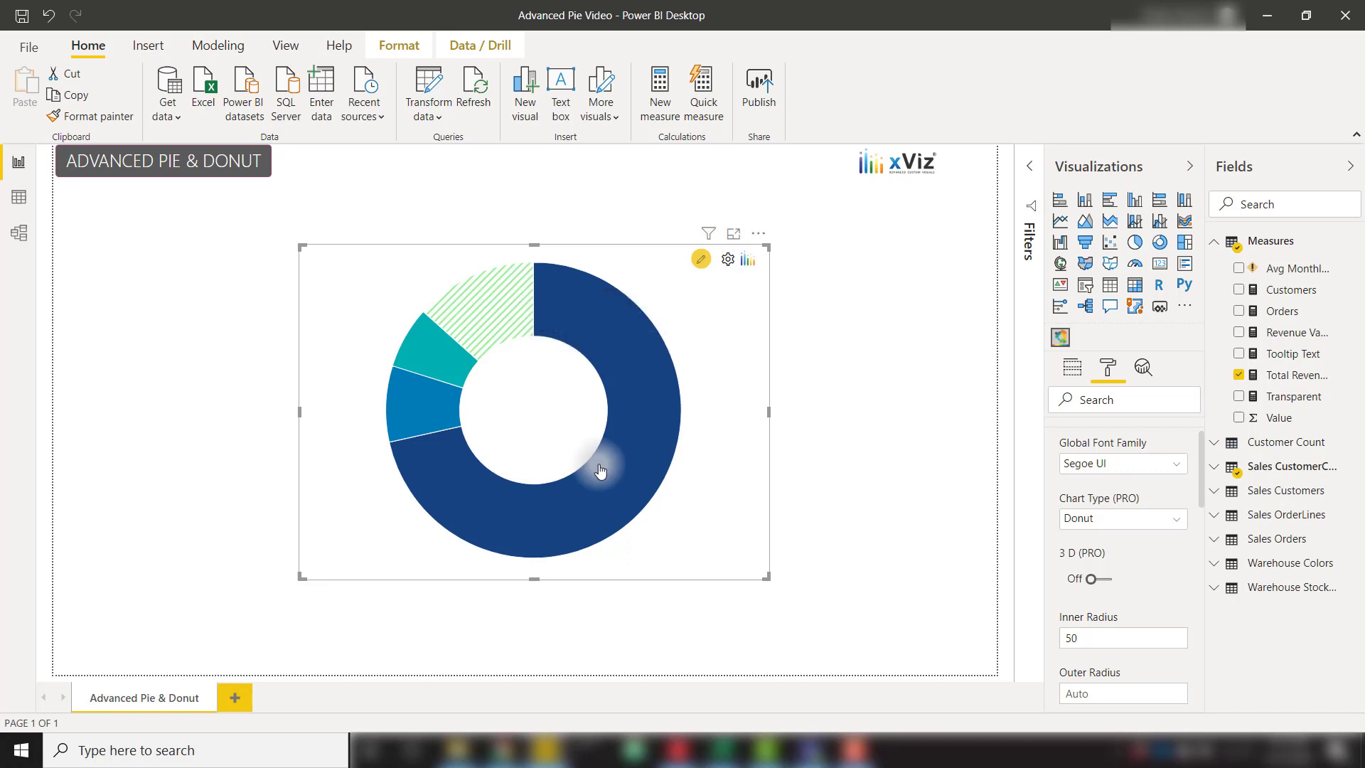
# Step: Turn on the total in the donut's center and set its display to Text + Value
pyautogui.scroll(-6, 1162, 551)
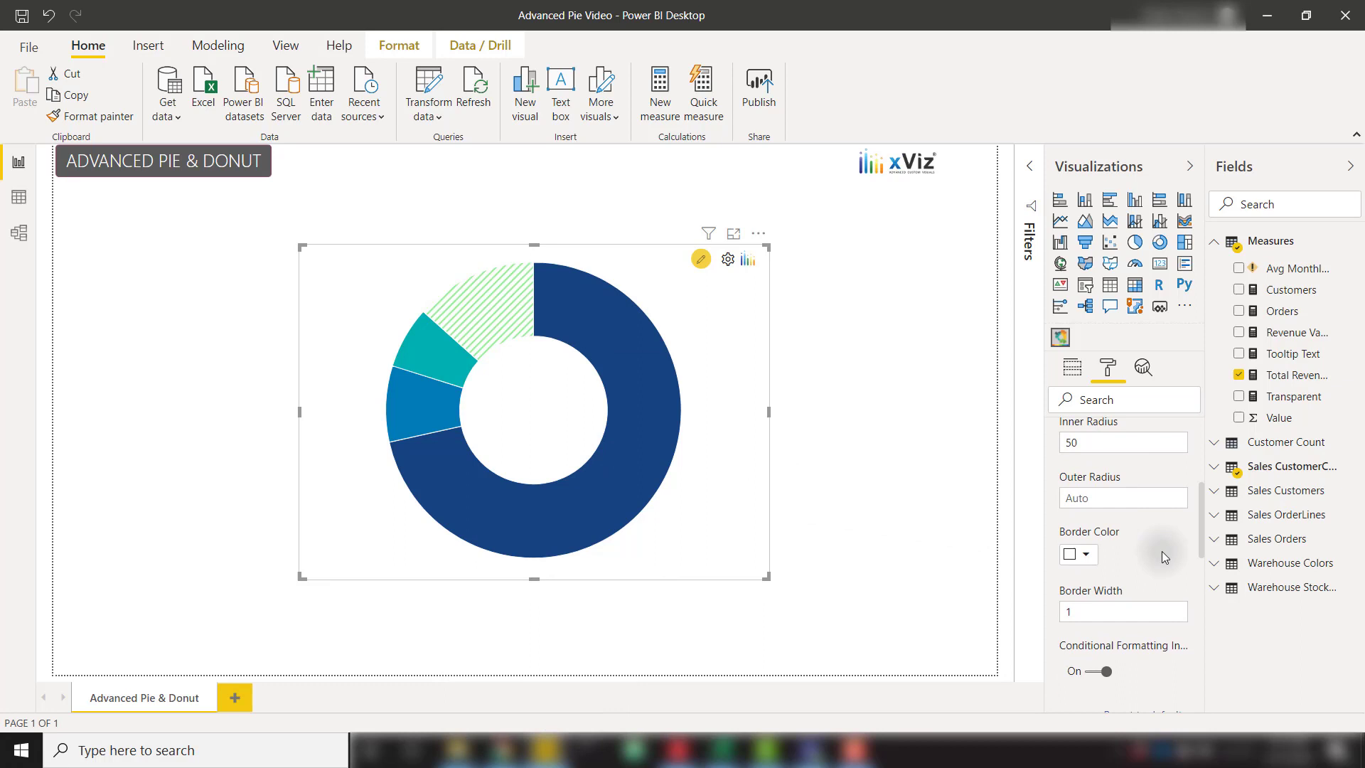
pyautogui.click(1162, 552)
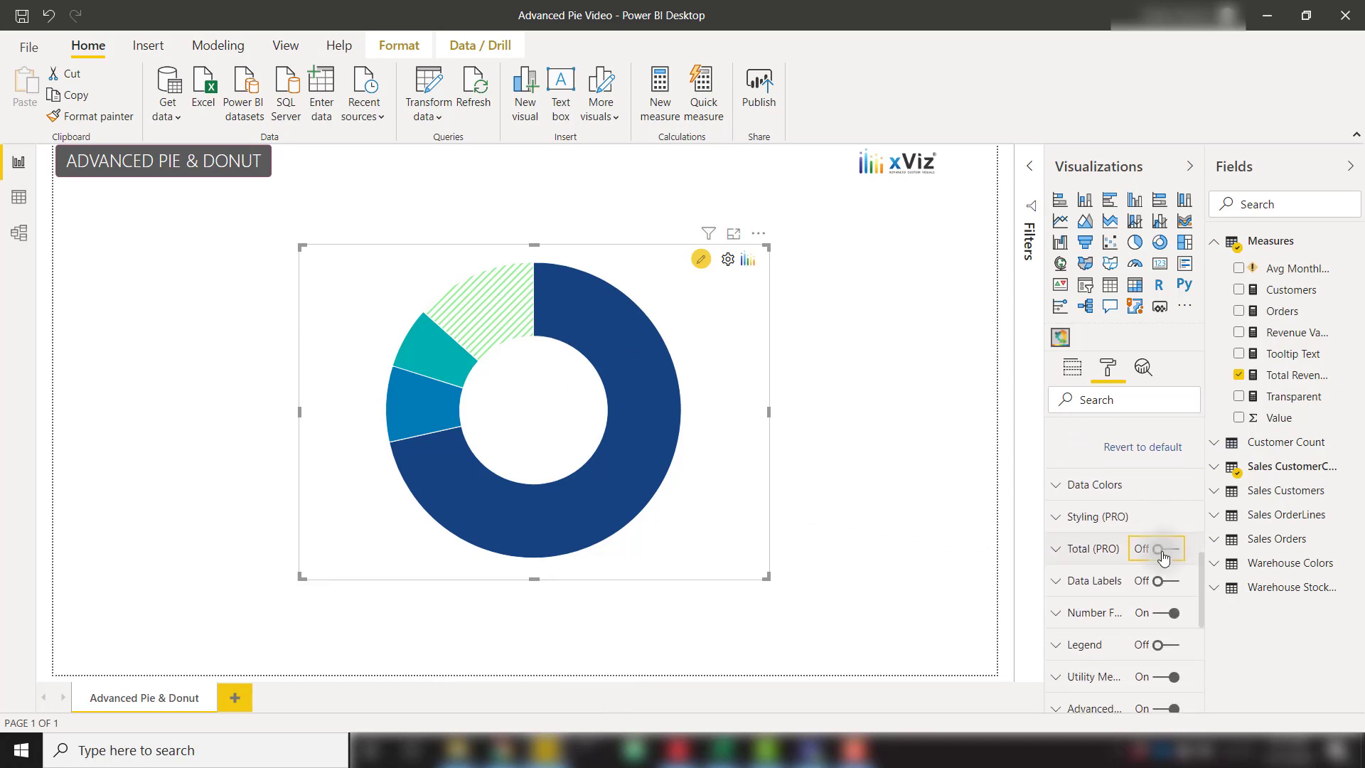
pyautogui.click(1149, 548)
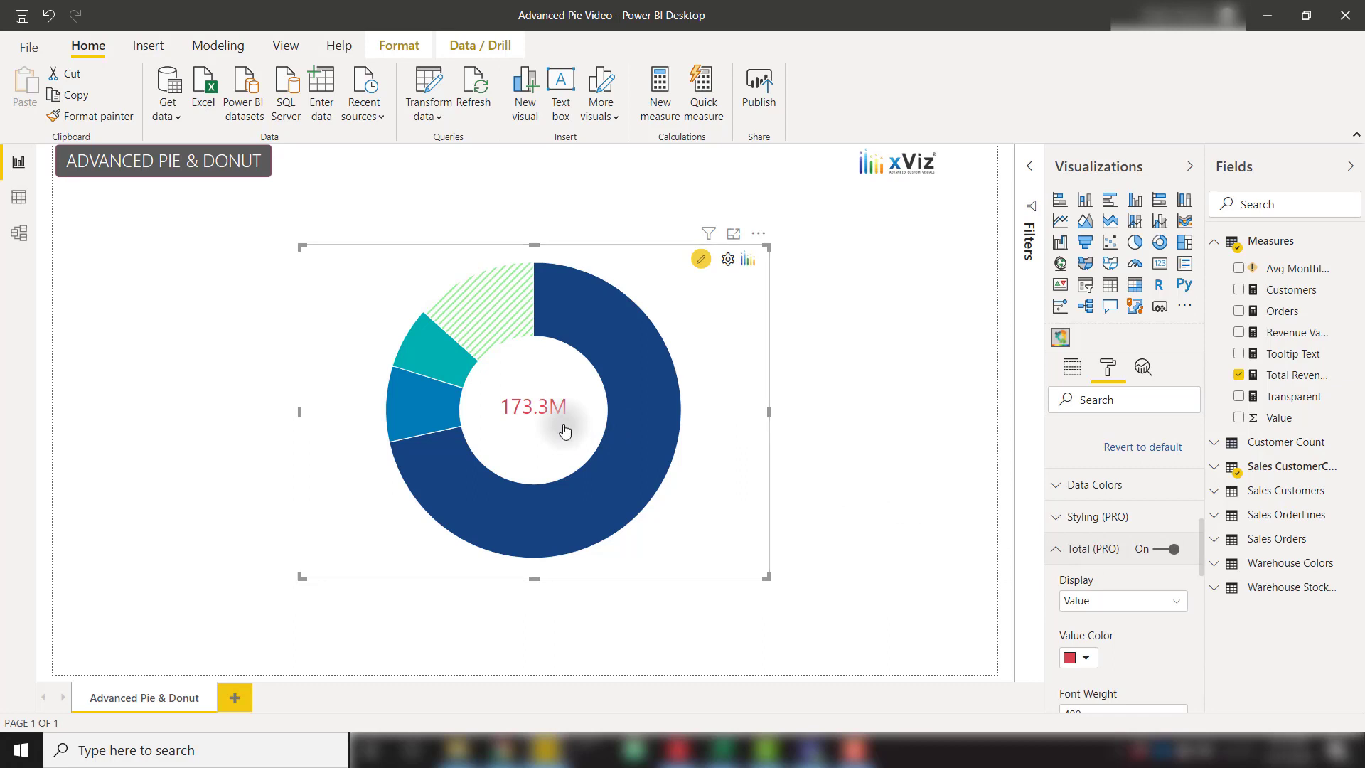
pyautogui.click(1118, 593)
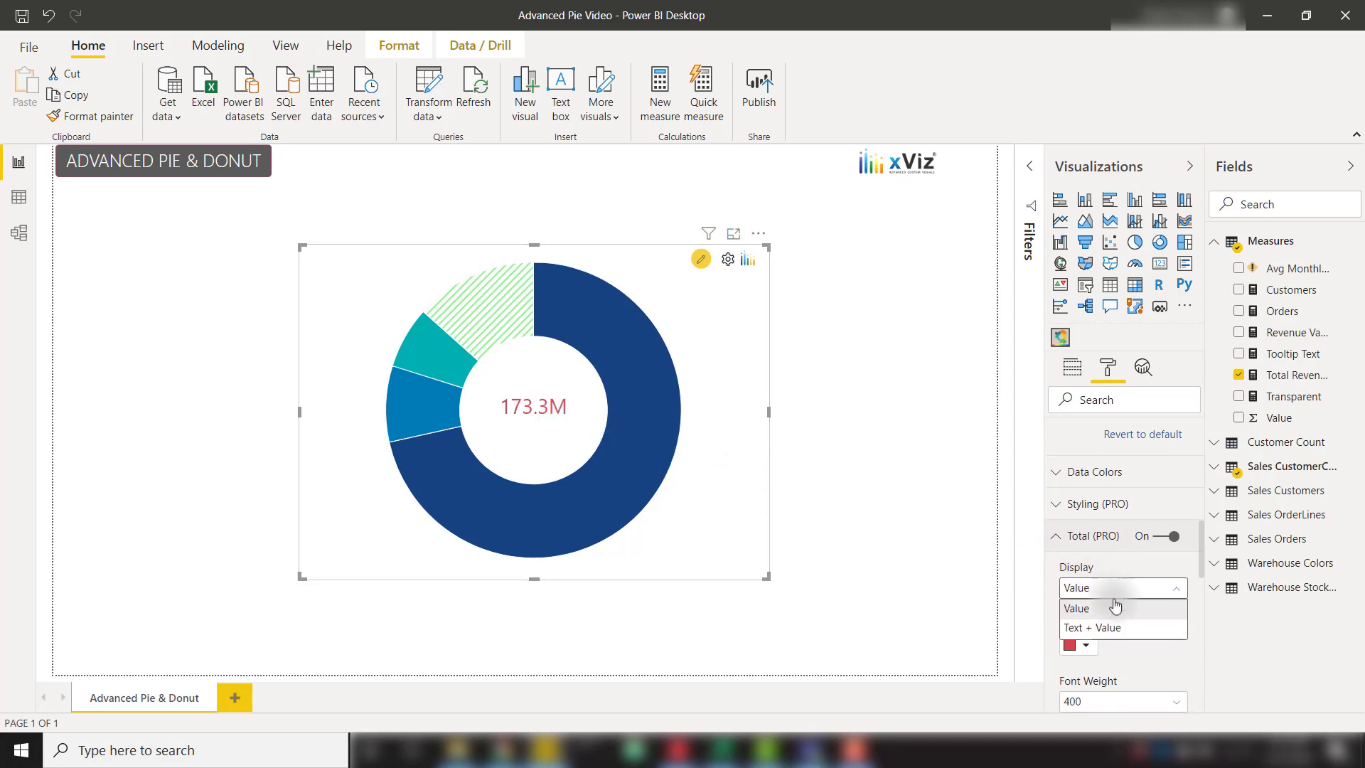
pyautogui.click(1113, 627)
# Step: Shorten the total's text label to "Revenue"
pyautogui.scroll(-1, 1149, 615)
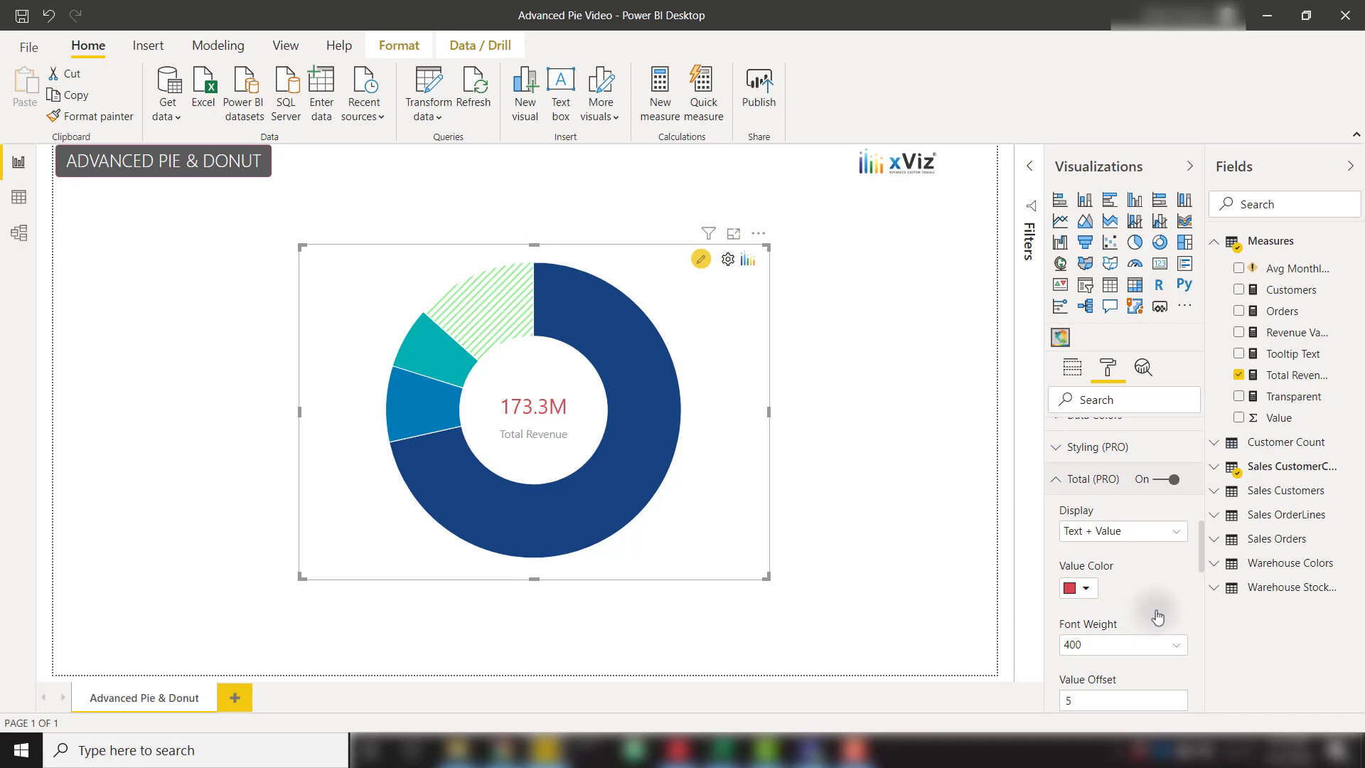
pyautogui.scroll(-2, 1155, 608)
pyautogui.scroll(-3, 1155, 608)
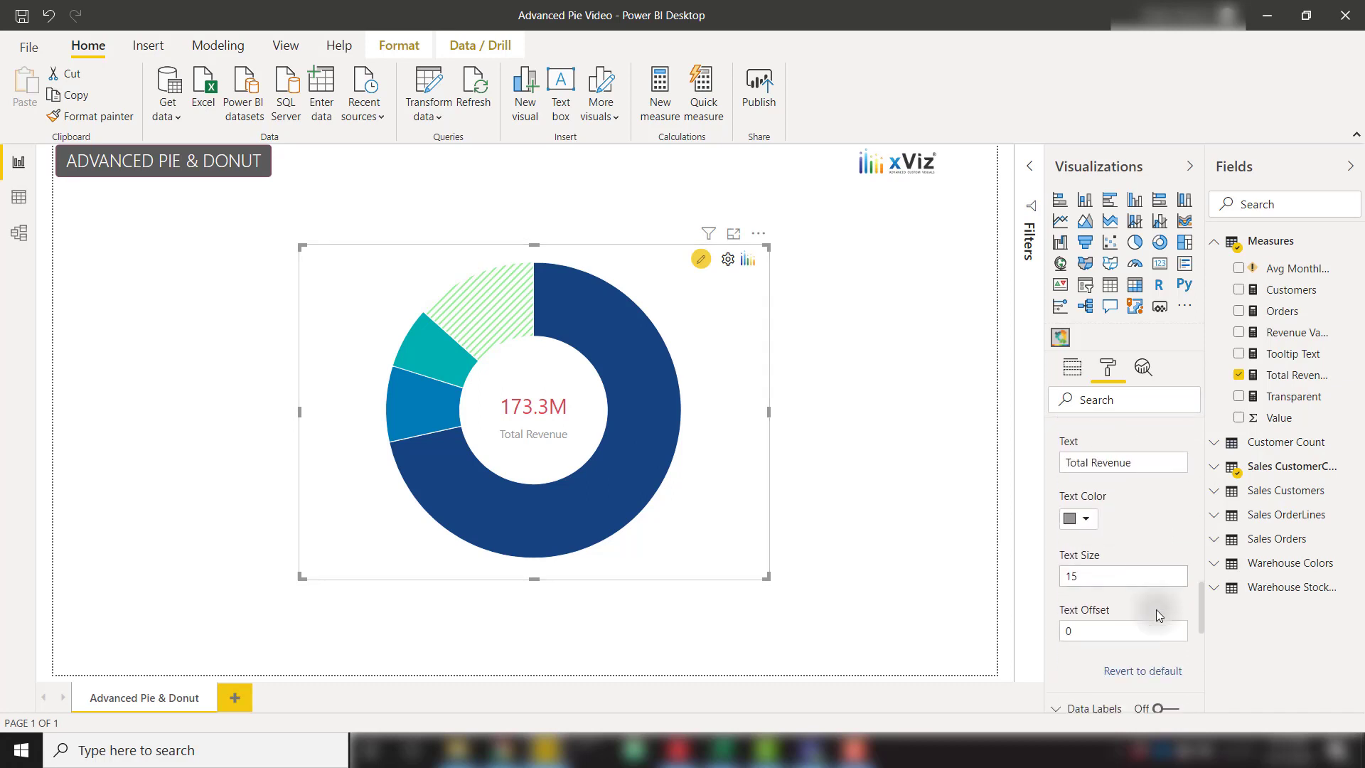
pyautogui.click(1093, 514)
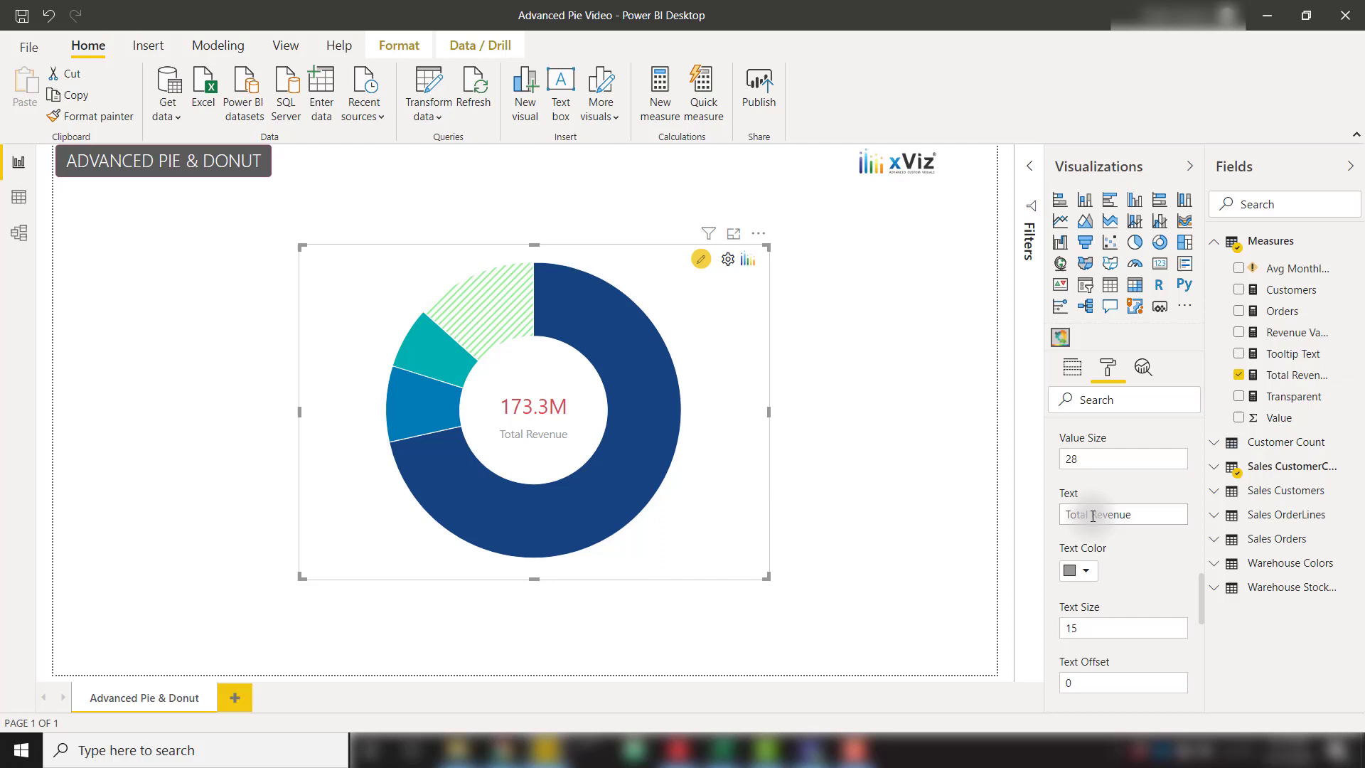
pyautogui.moveTo(1094, 515); pyautogui.dragTo(1018, 515)
pyautogui.press('BackSpace')
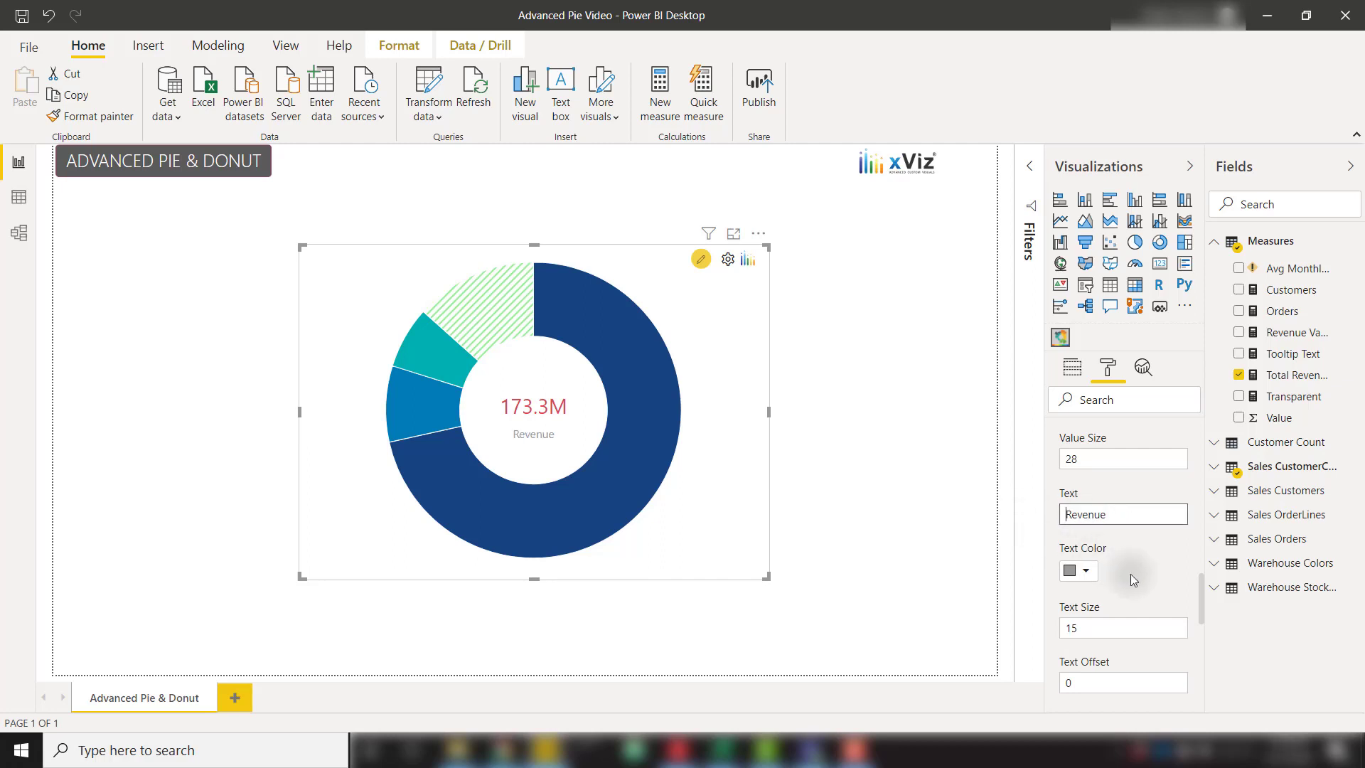
# Step: Turn on Styling for All so every donut slice can have its own pattern
pyautogui.scroll(6, 1131, 577)
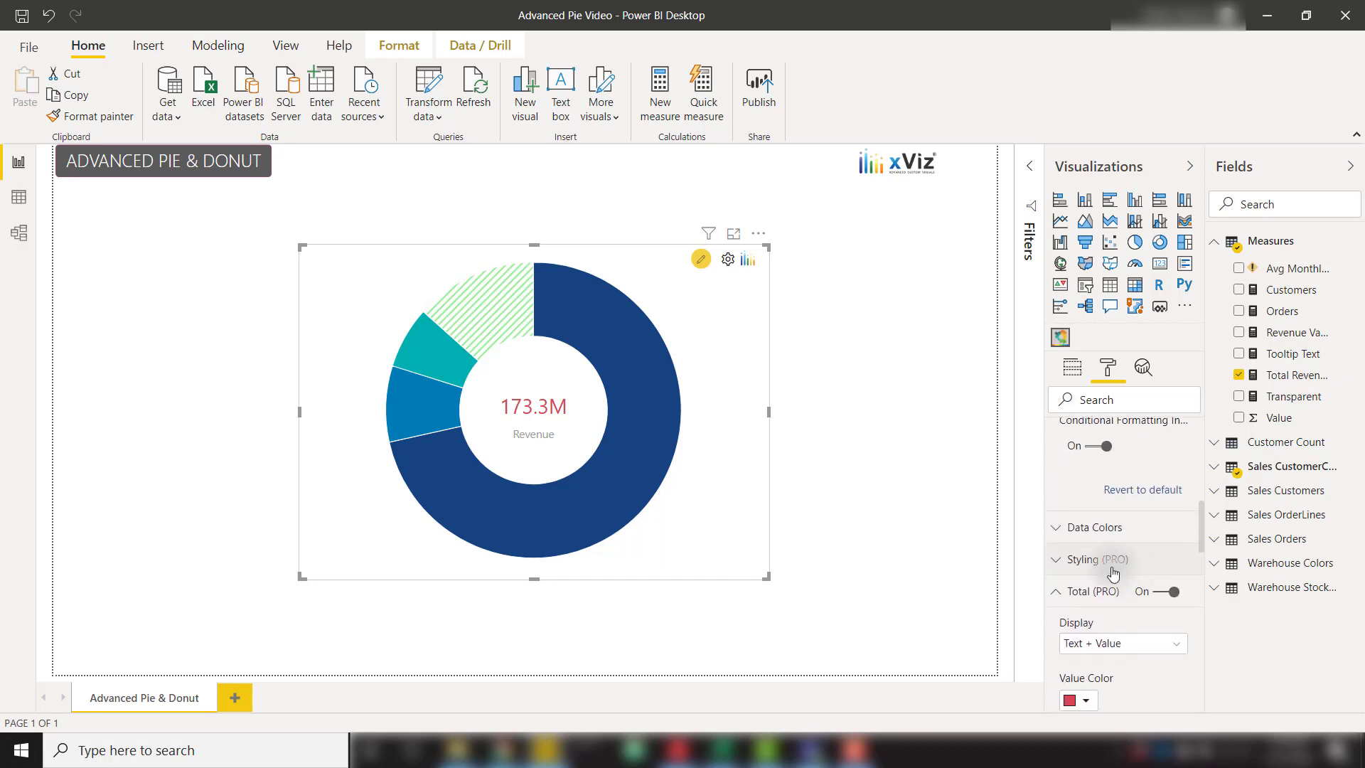
pyautogui.click(1108, 559)
pyautogui.scroll(-3, 1145, 589)
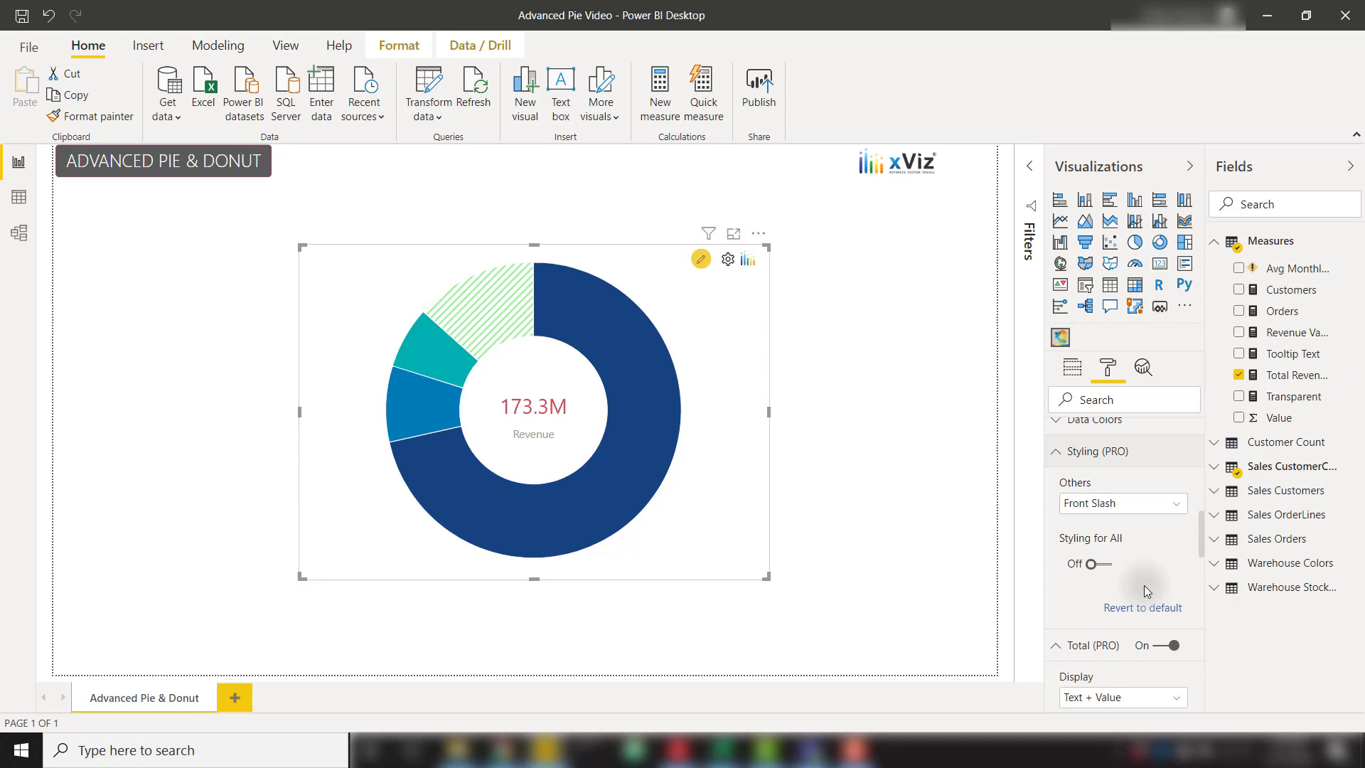
pyautogui.click(1102, 569)
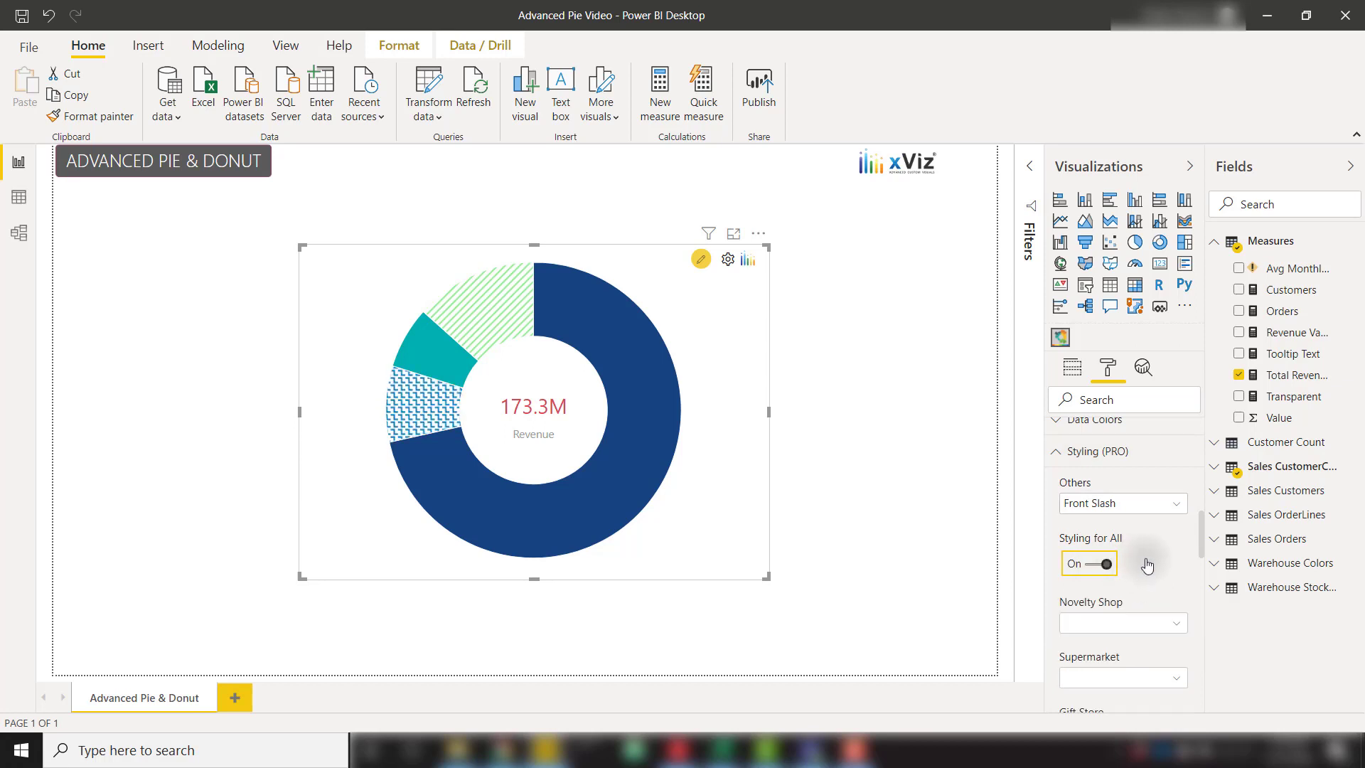
# Step: Try the Dot and Diamond patterns on the Novelty Shop slice, and turn Styling for All back off
pyautogui.scroll(-3, 1145, 558)
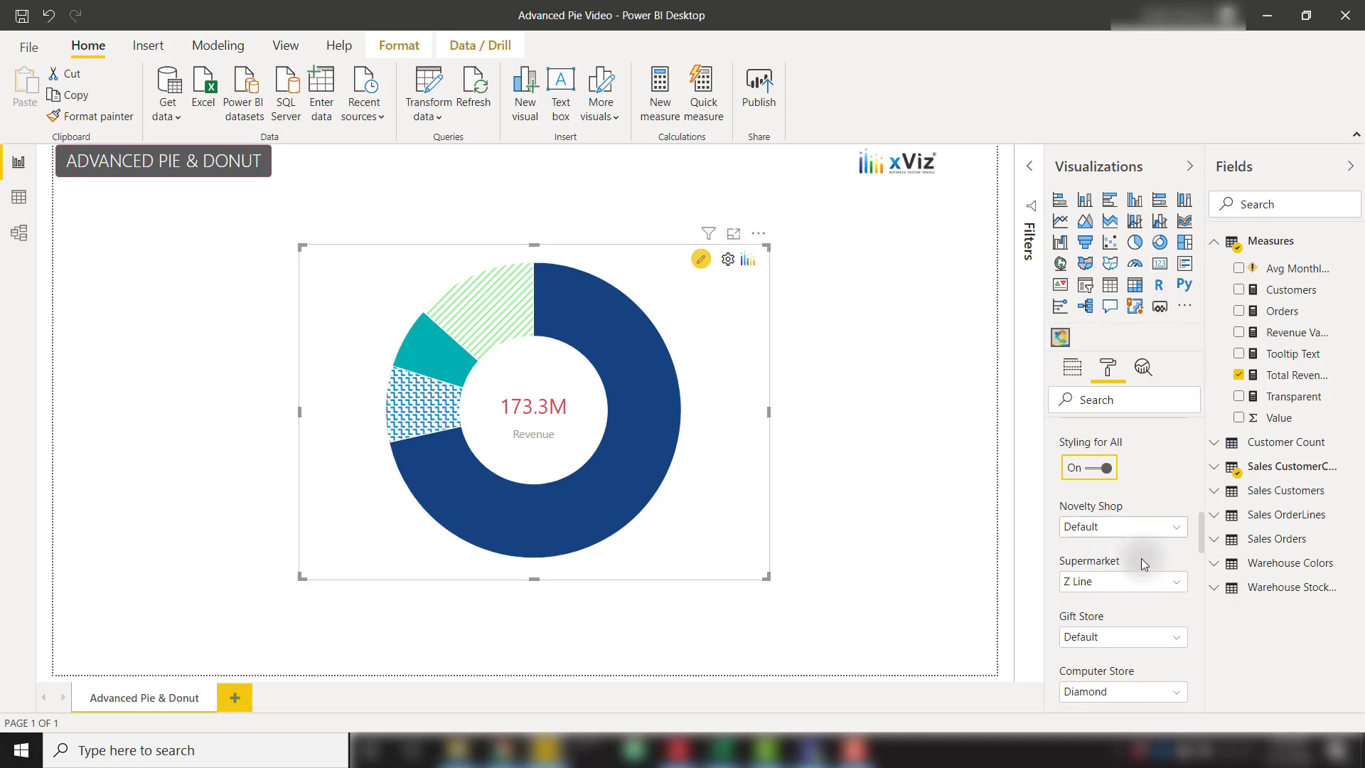
pyautogui.click(1131, 528)
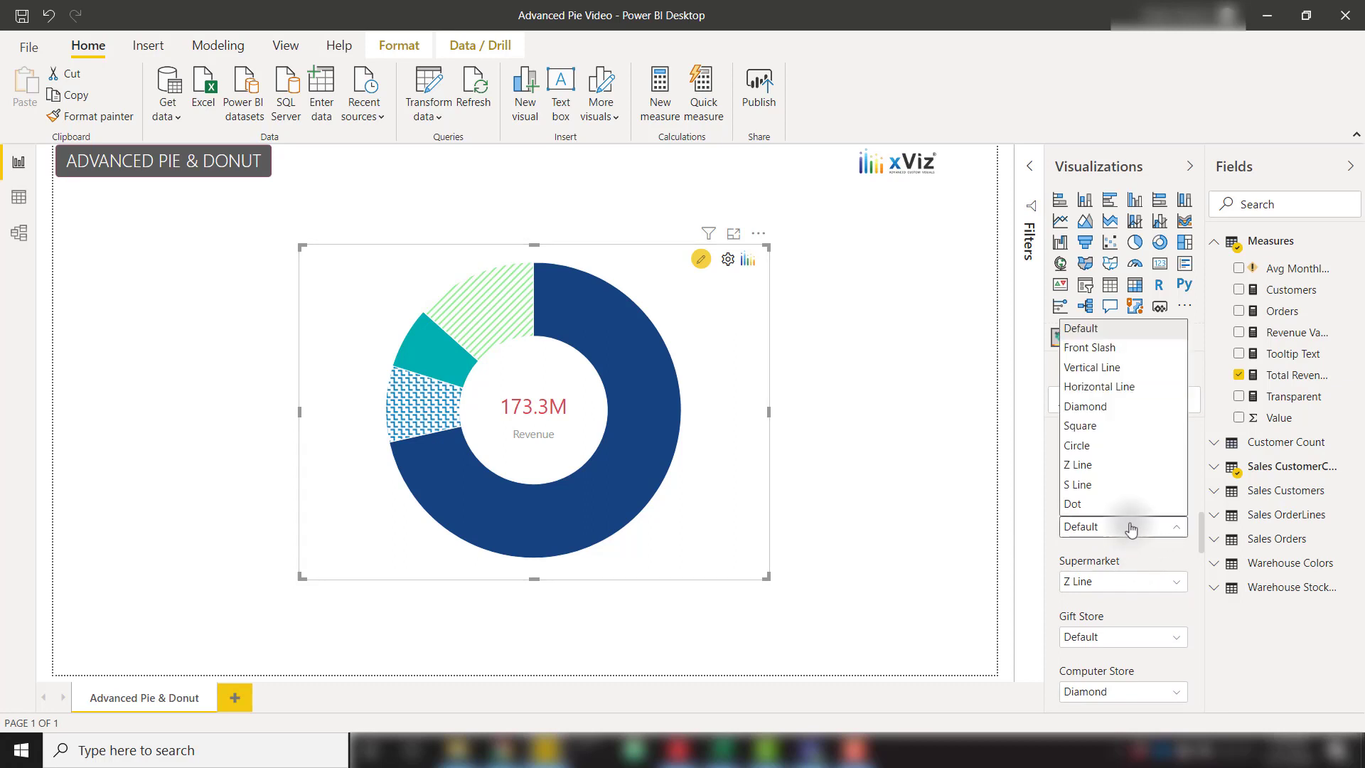
pyautogui.click(1116, 504)
pyautogui.click(1121, 526)
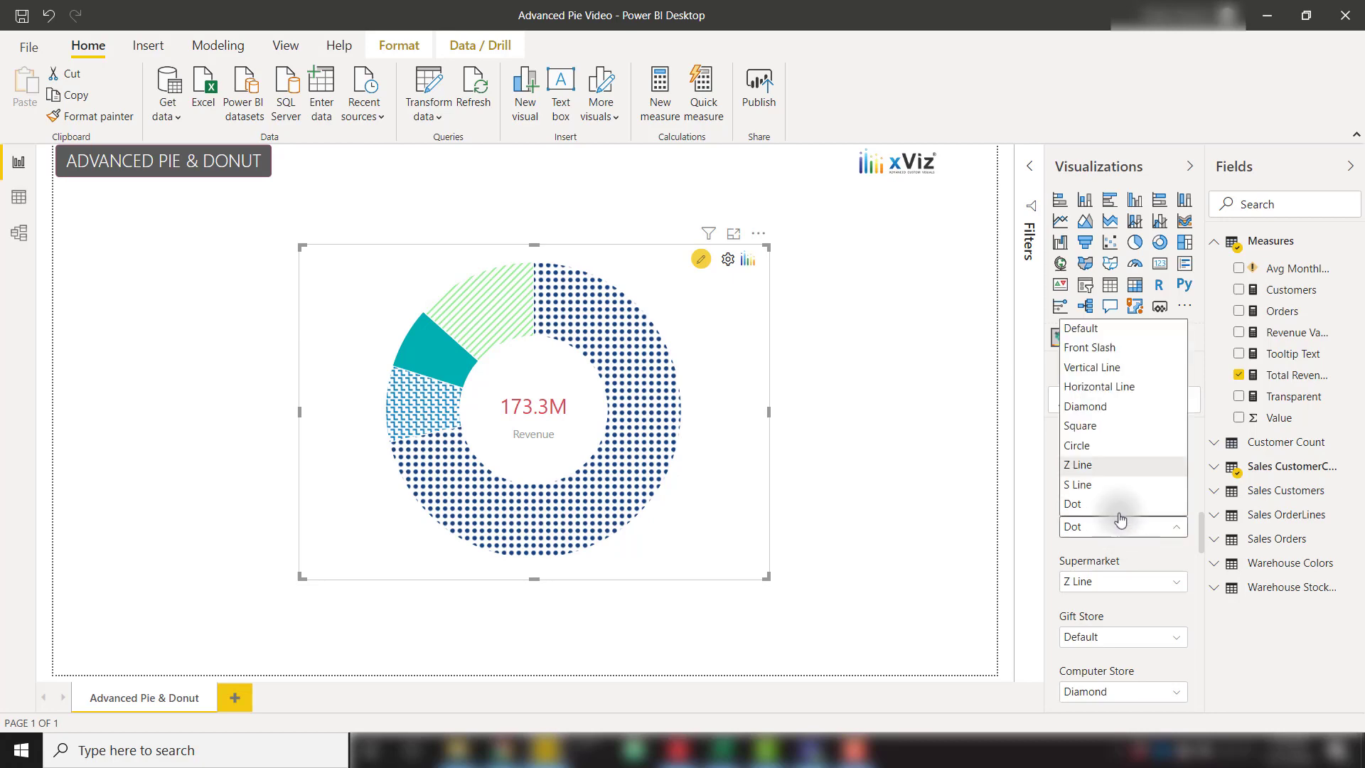
pyautogui.click(1123, 406)
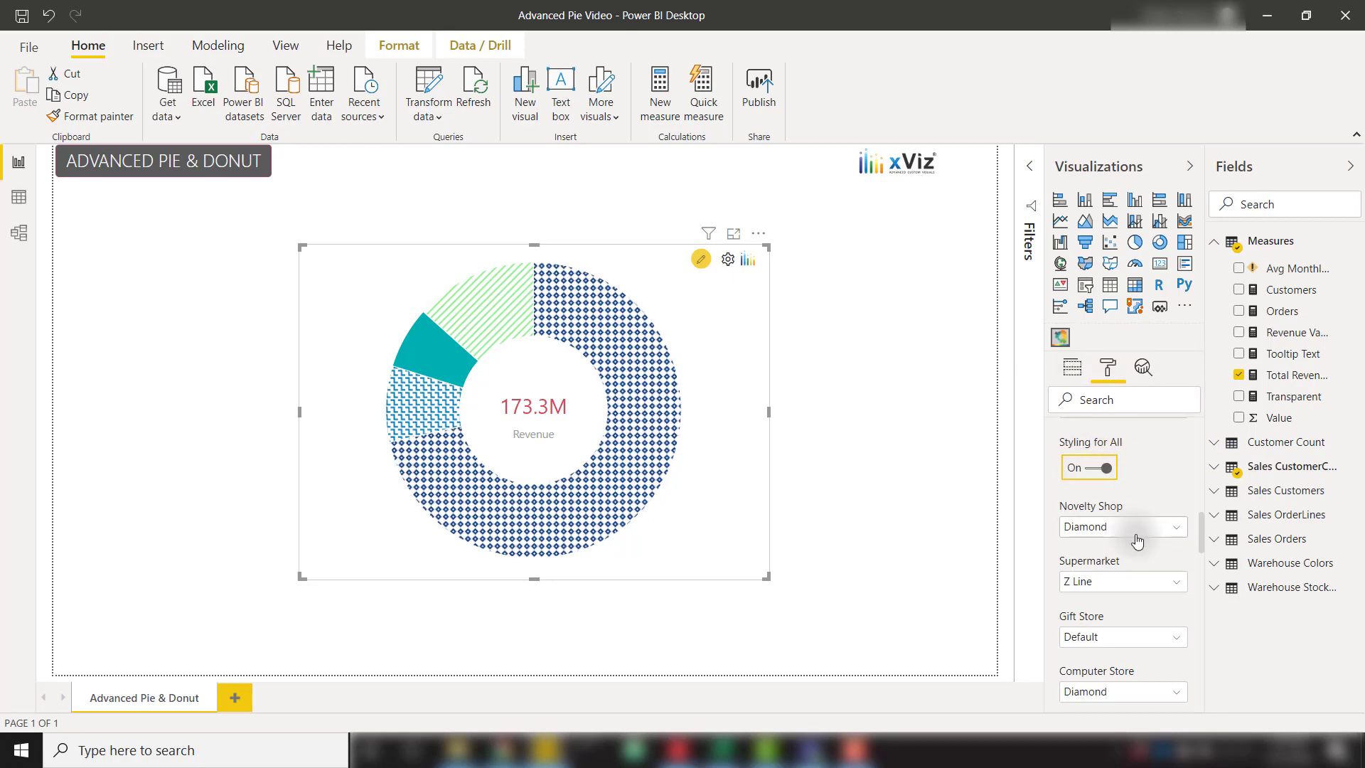
pyautogui.click(1098, 469)
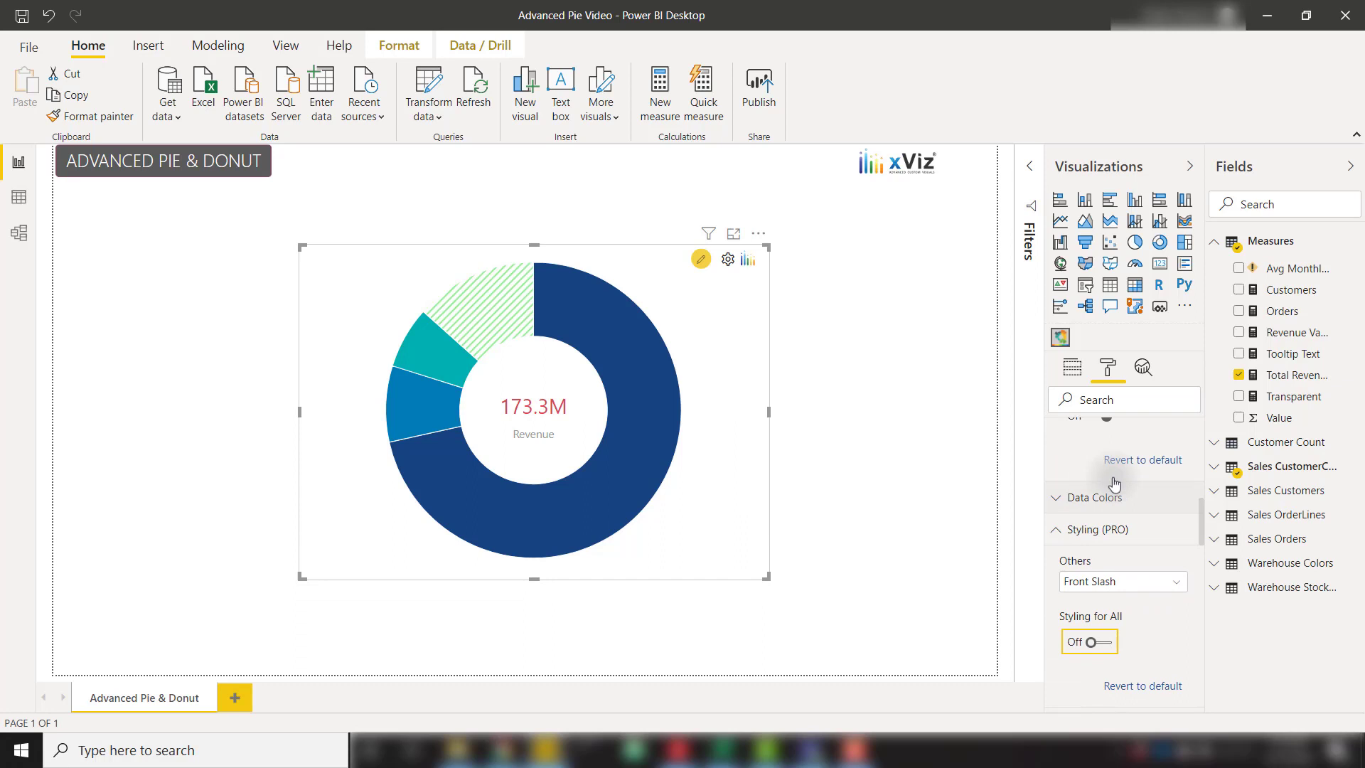
# Step: Turn on gradient coloring in the donut chart's data colors
pyautogui.click(1144, 506)
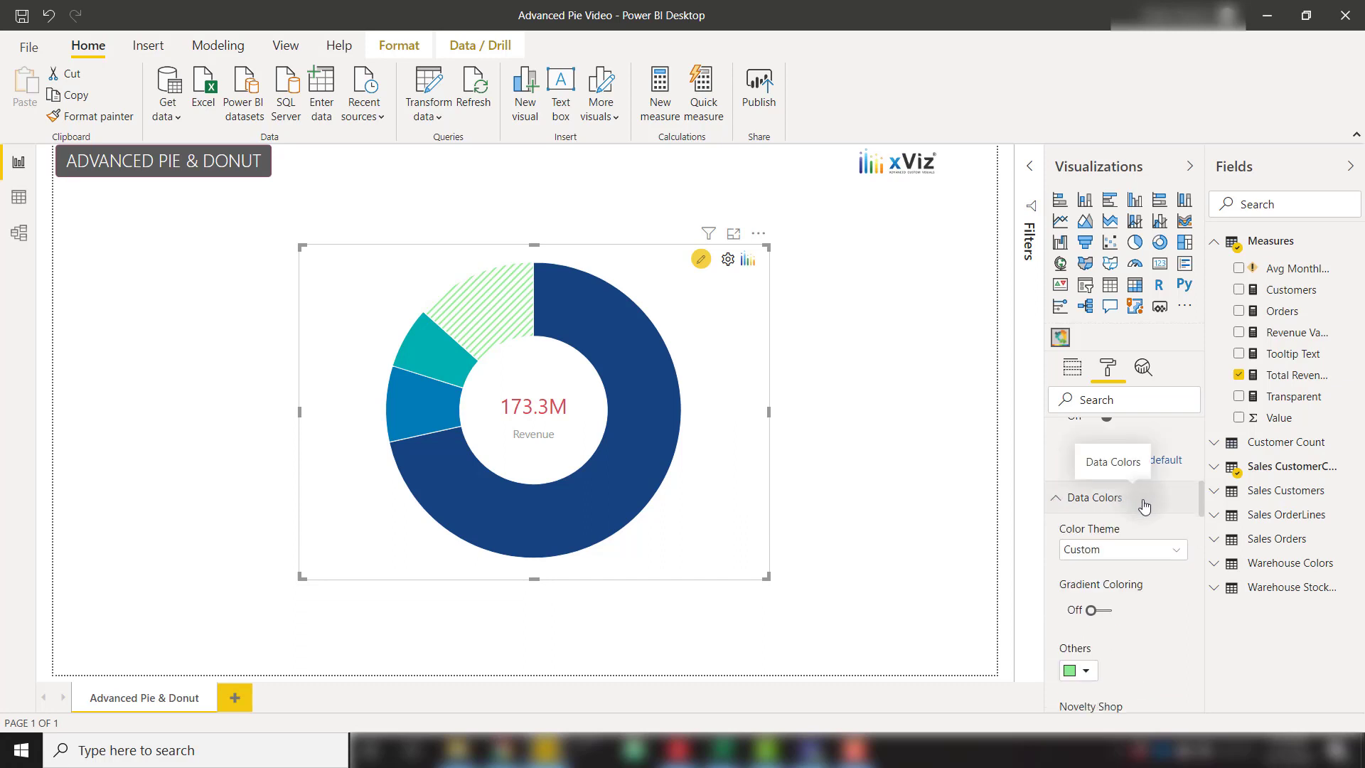
pyautogui.click(1099, 611)
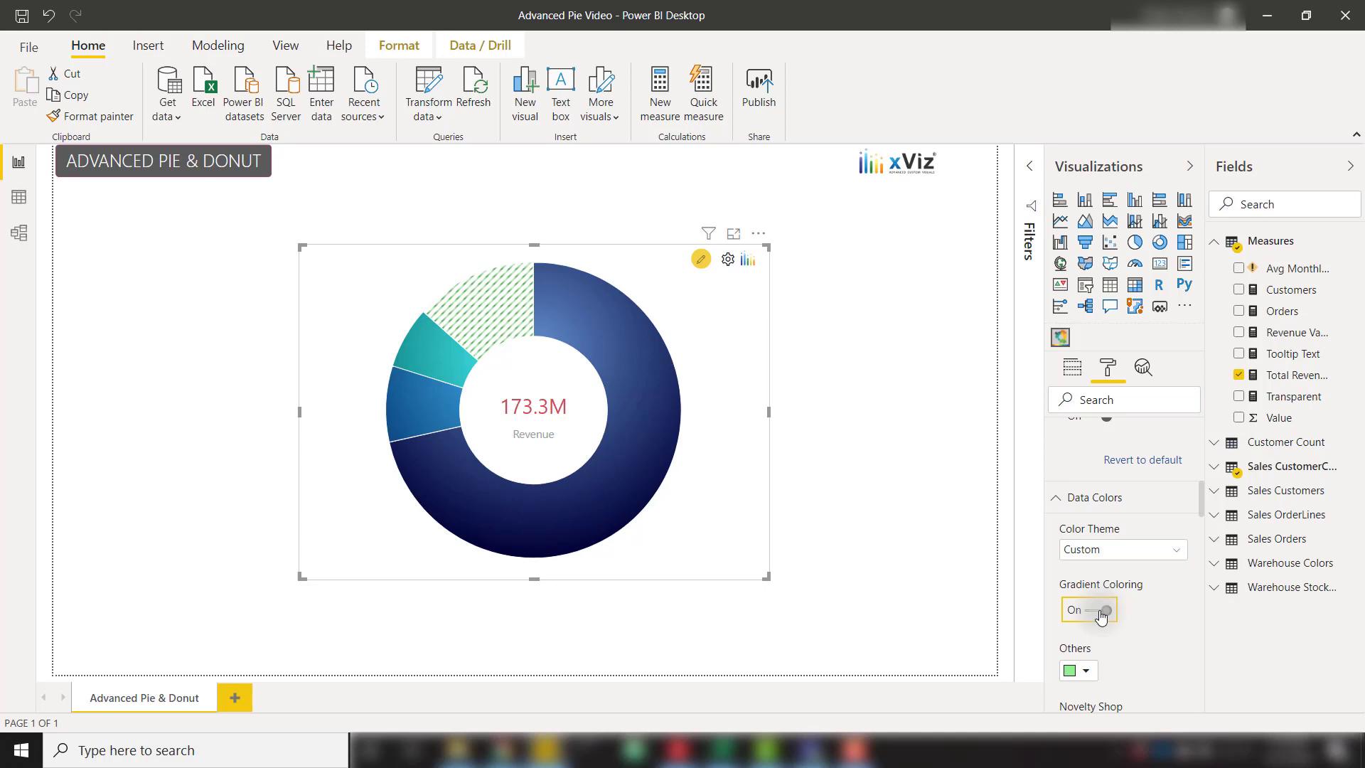
# Step: Turn on the donut chart's data labels and set their display to All Detail Labels
pyautogui.scroll(-2, 1102, 616)
pyautogui.scroll(-12, 1098, 616)
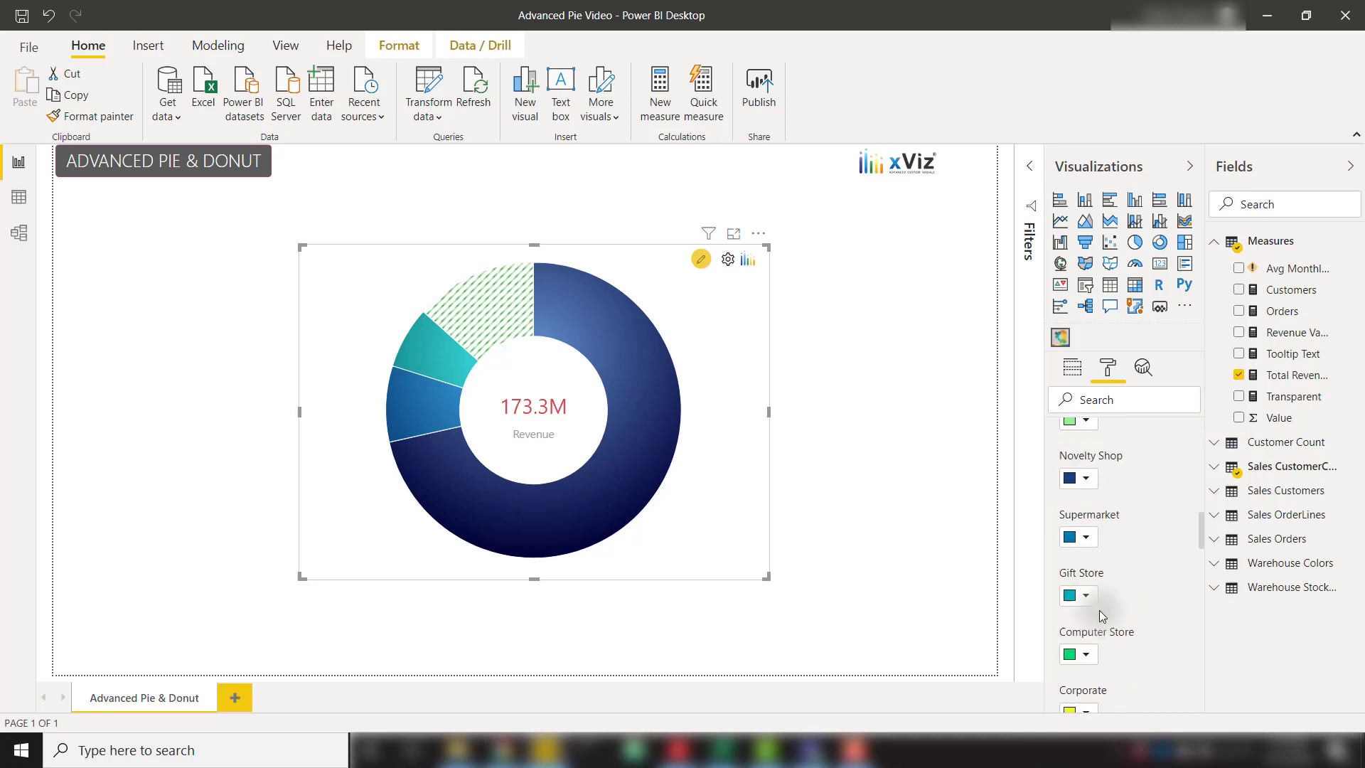
pyautogui.scroll(-6, 1099, 616)
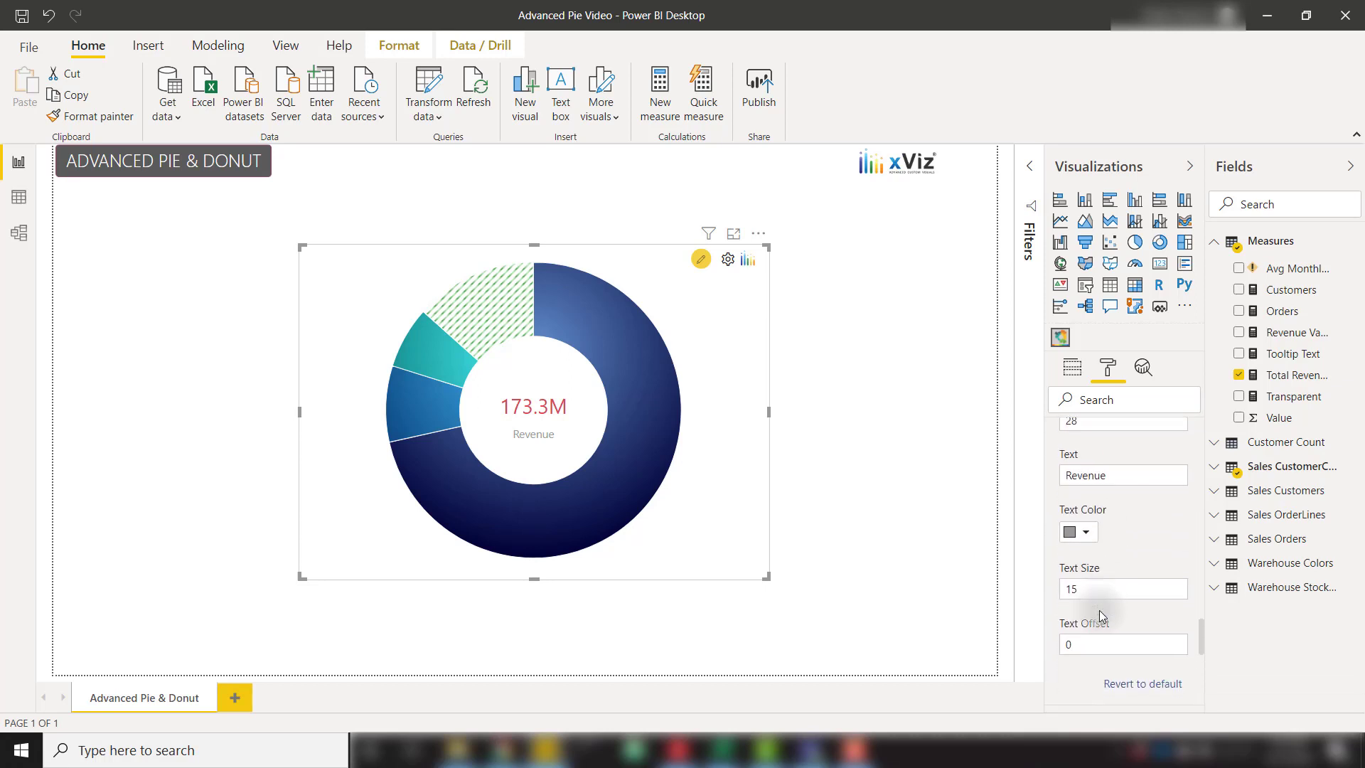
pyautogui.click(1159, 517)
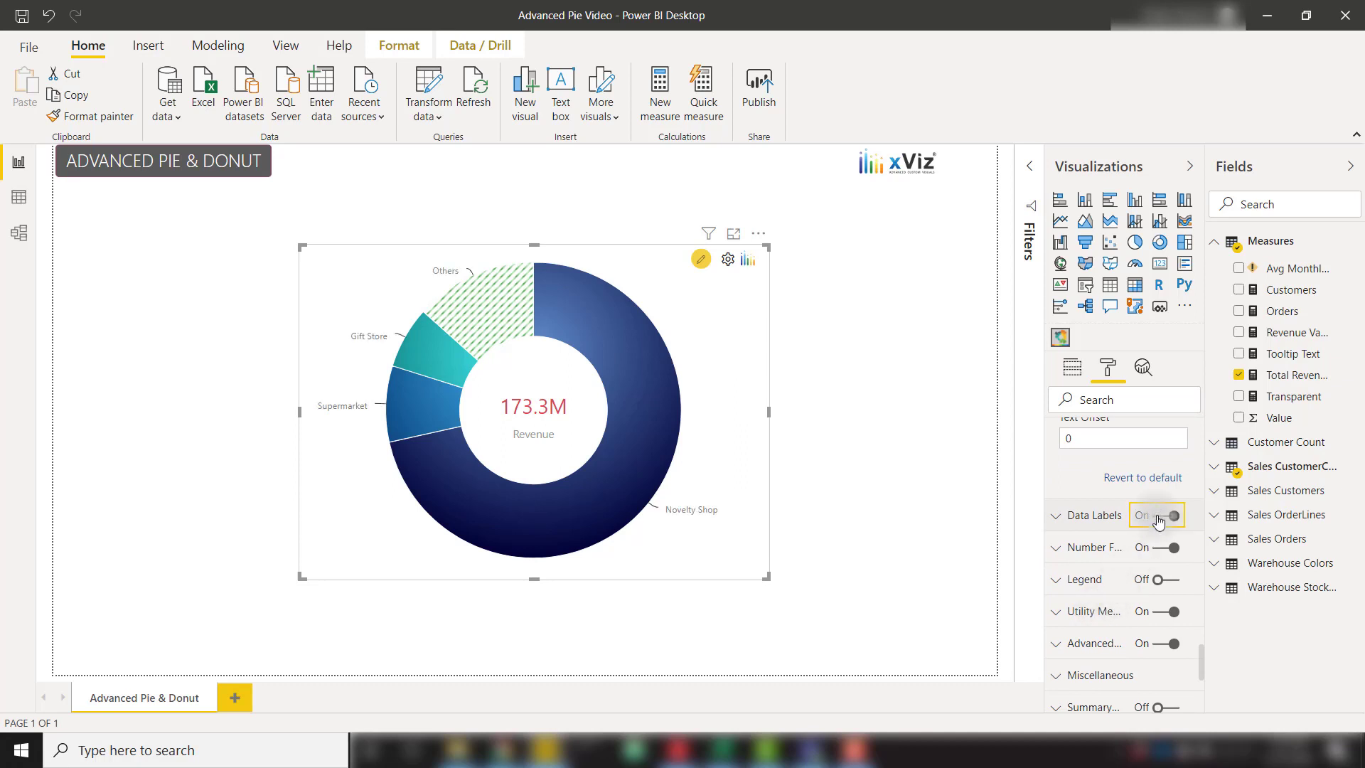
pyautogui.click(1092, 515)
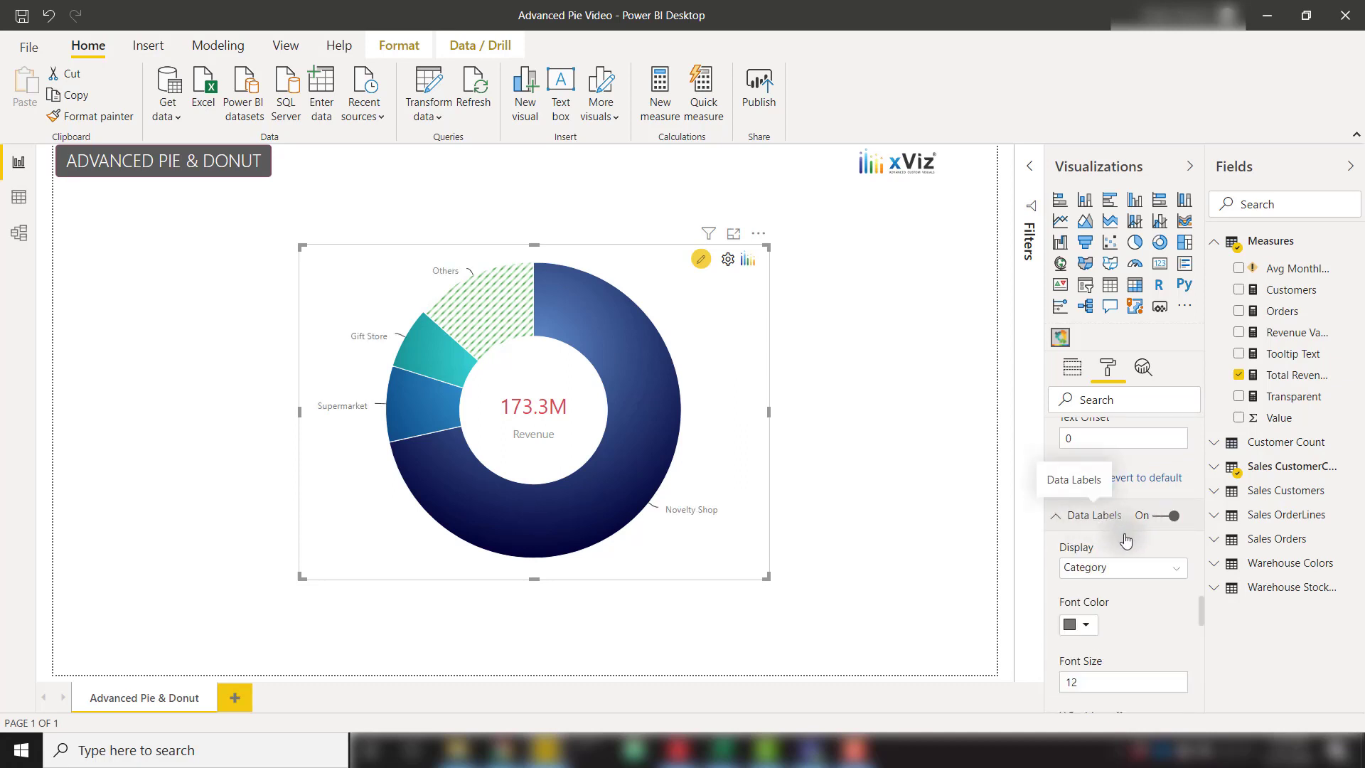
pyautogui.scroll(-1, 1124, 539)
pyautogui.click(1132, 495)
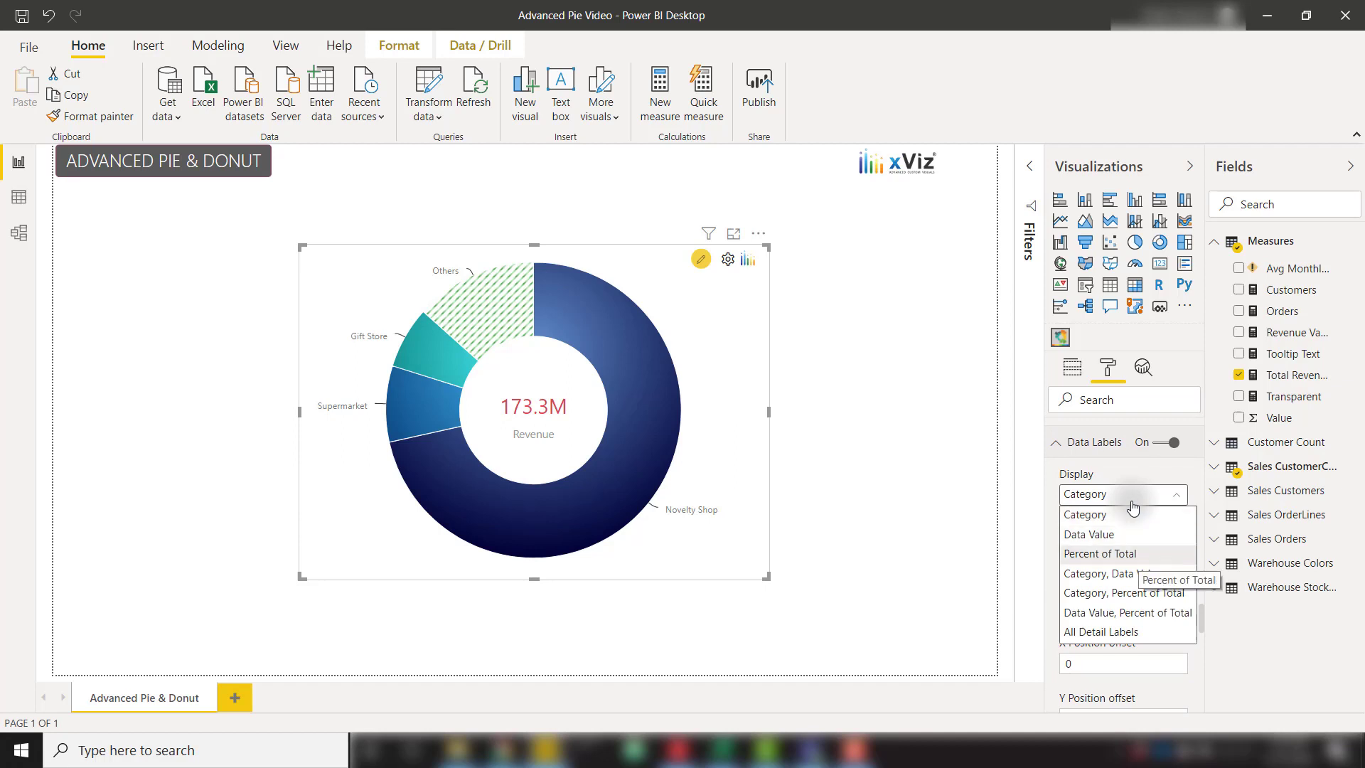
pyautogui.click(1152, 630)
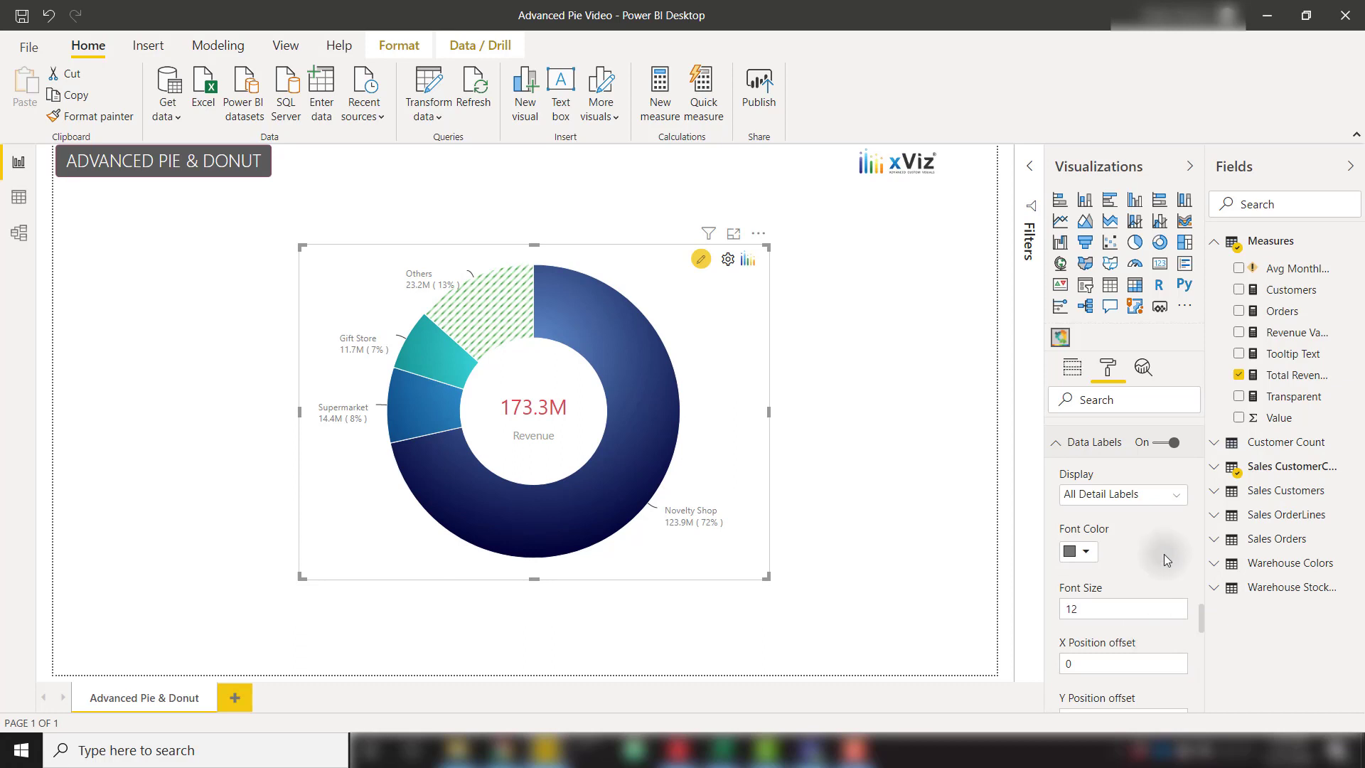
# Step: Try the Inside placement for the data labels, and set the placement back to Outside
pyautogui.scroll(-4, 1153, 548)
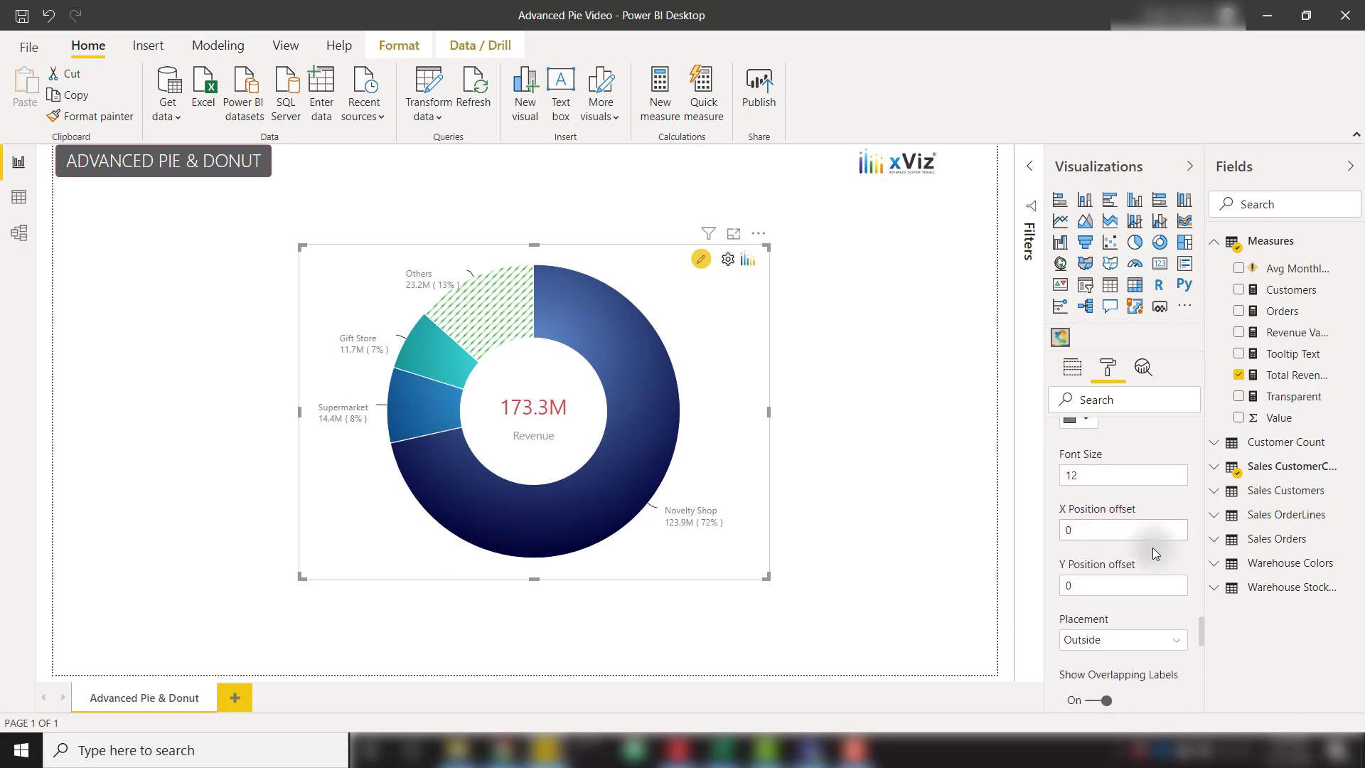
pyautogui.scroll(-1, 1153, 547)
pyautogui.click(1151, 506)
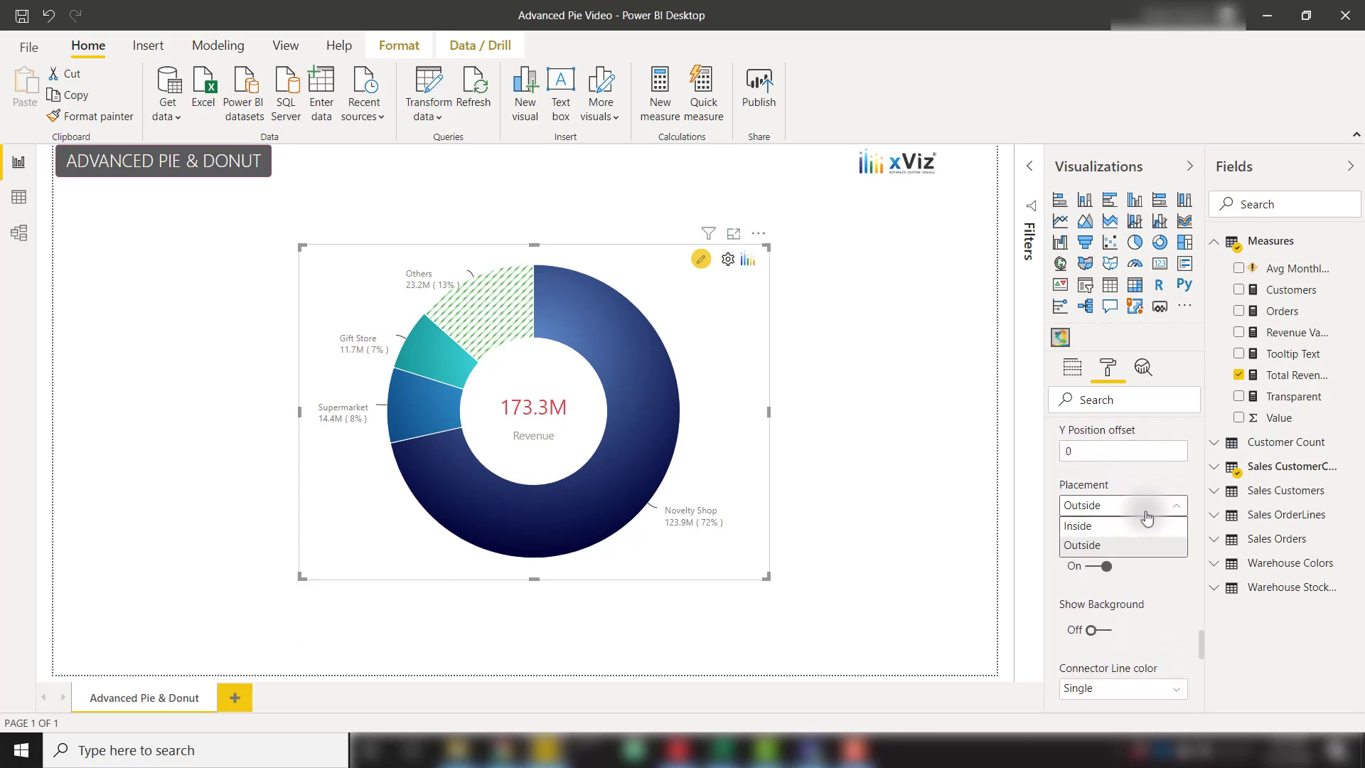
pyautogui.click(1129, 526)
pyautogui.click(1123, 507)
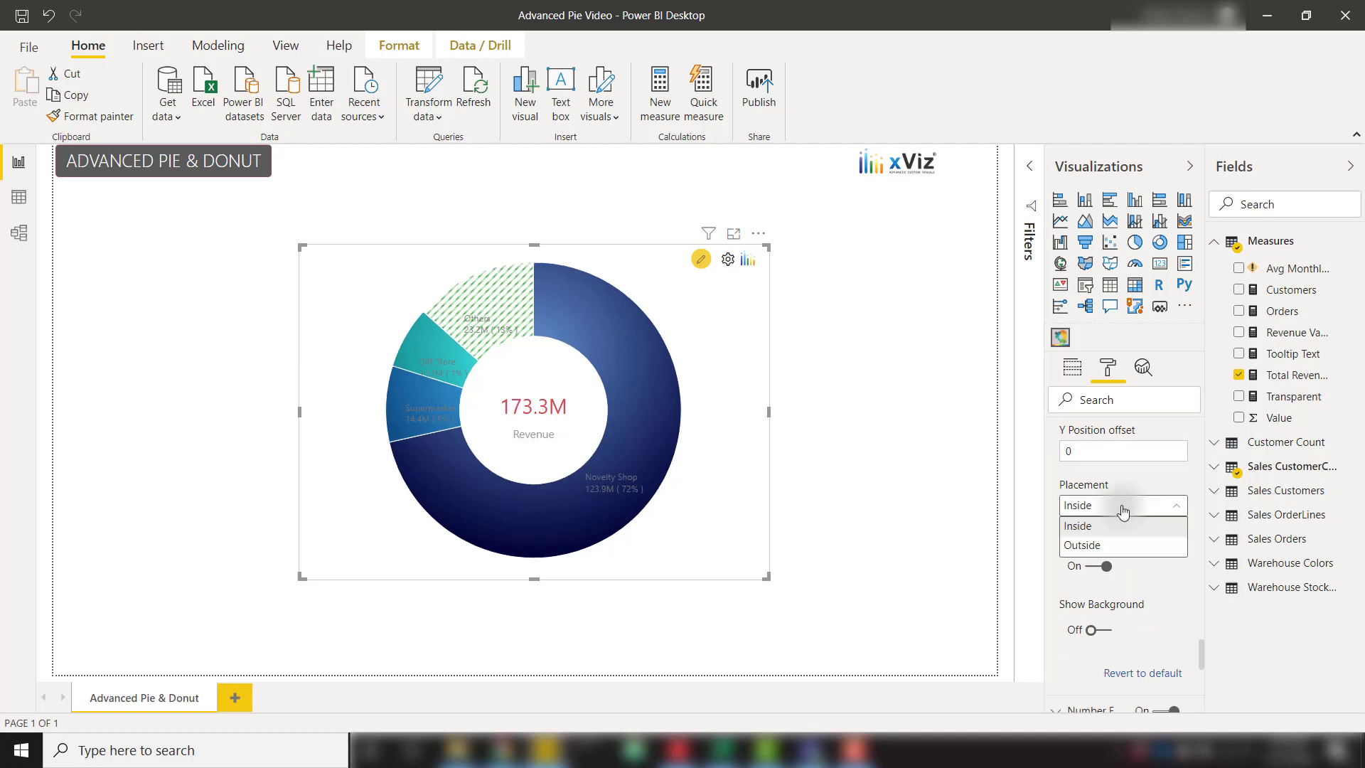
pyautogui.click(1138, 545)
# Step: Set the data labels' connector line color to Slice
pyautogui.scroll(-2, 1156, 563)
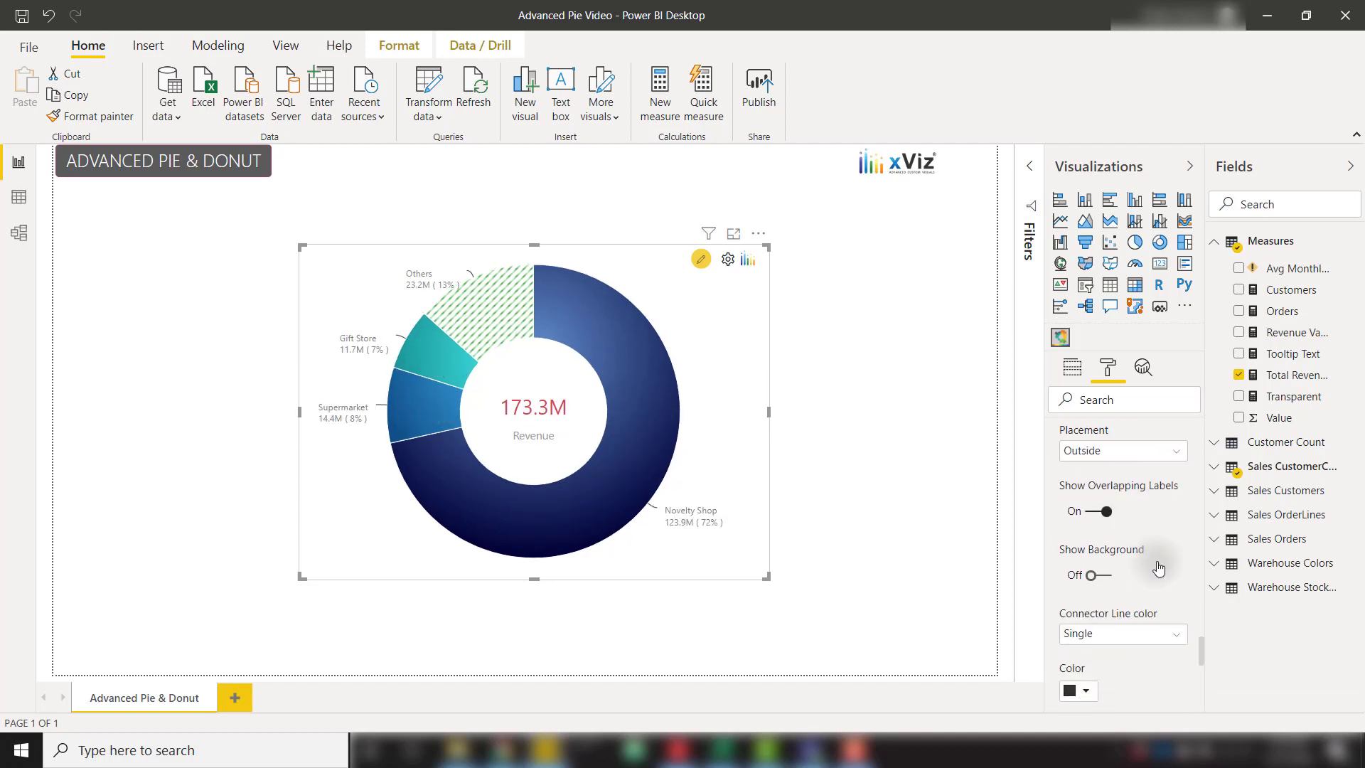
pyautogui.scroll(-1, 1157, 561)
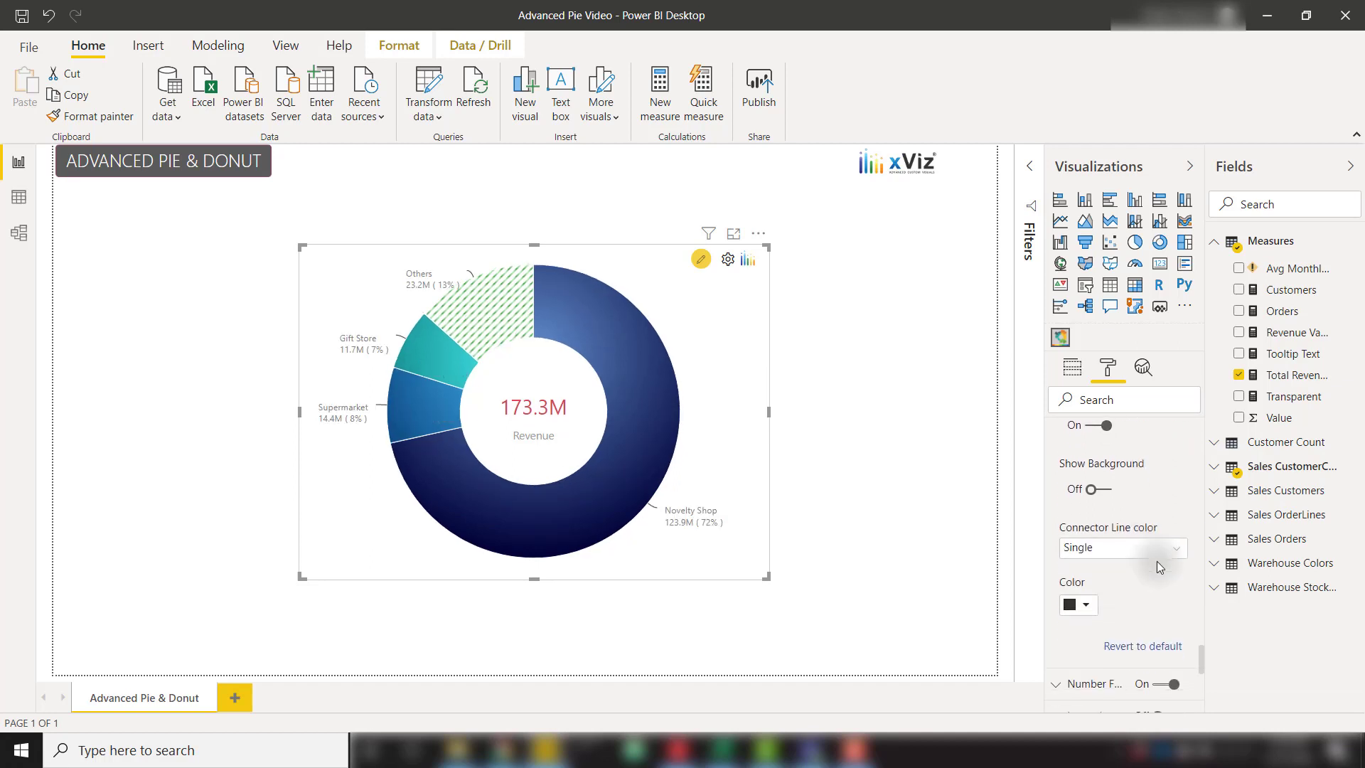
pyautogui.click(1118, 555)
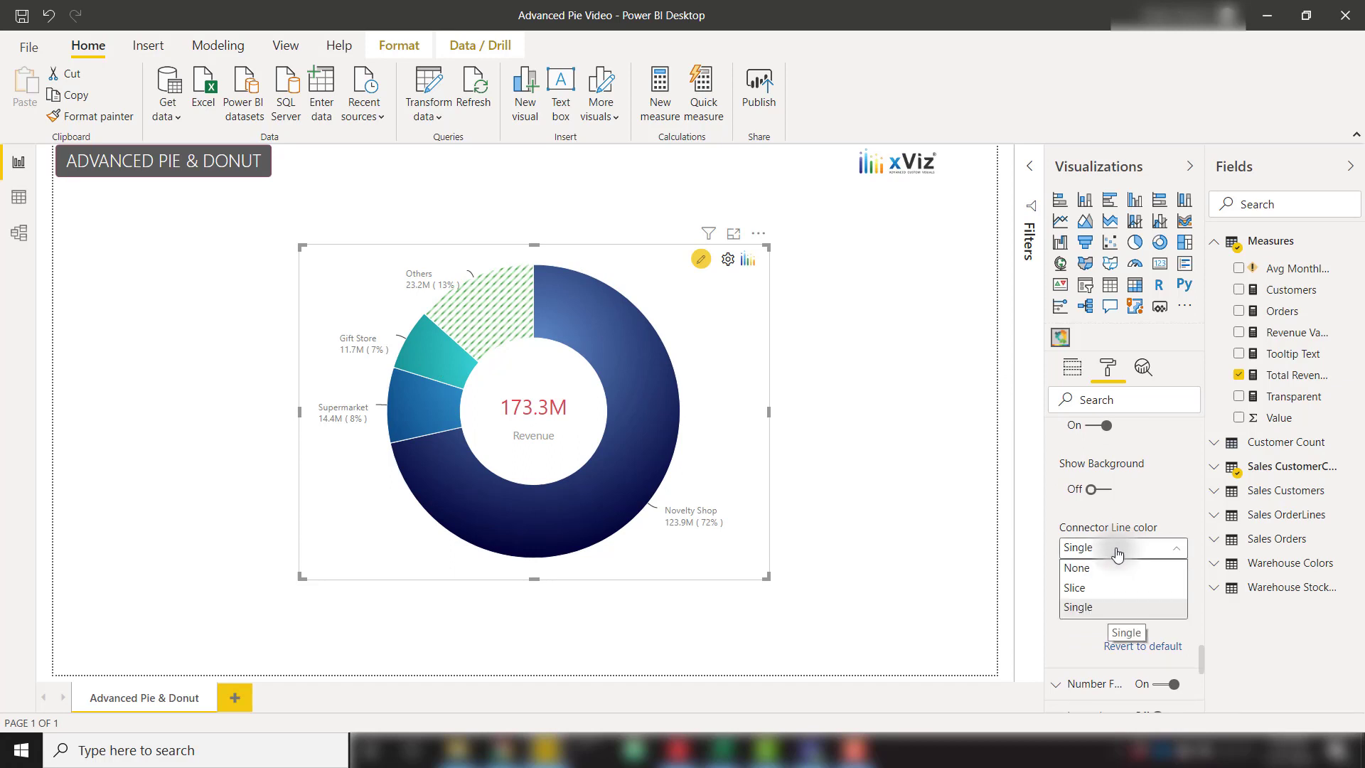
pyautogui.click(1111, 587)
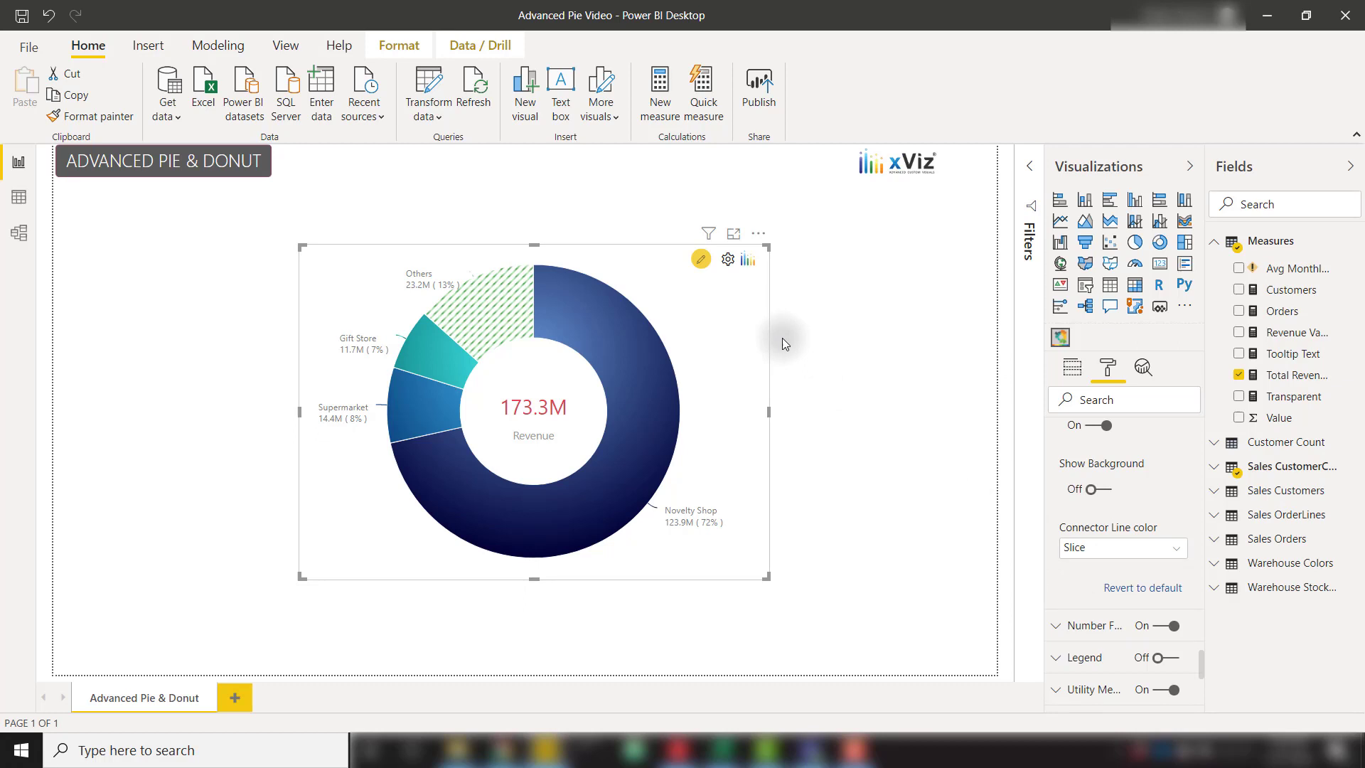
# Step: Add and save a conditional formatting rule for Total Revenue less than 100000000, and close the conditional formatting editor
pyautogui.click(701, 260)
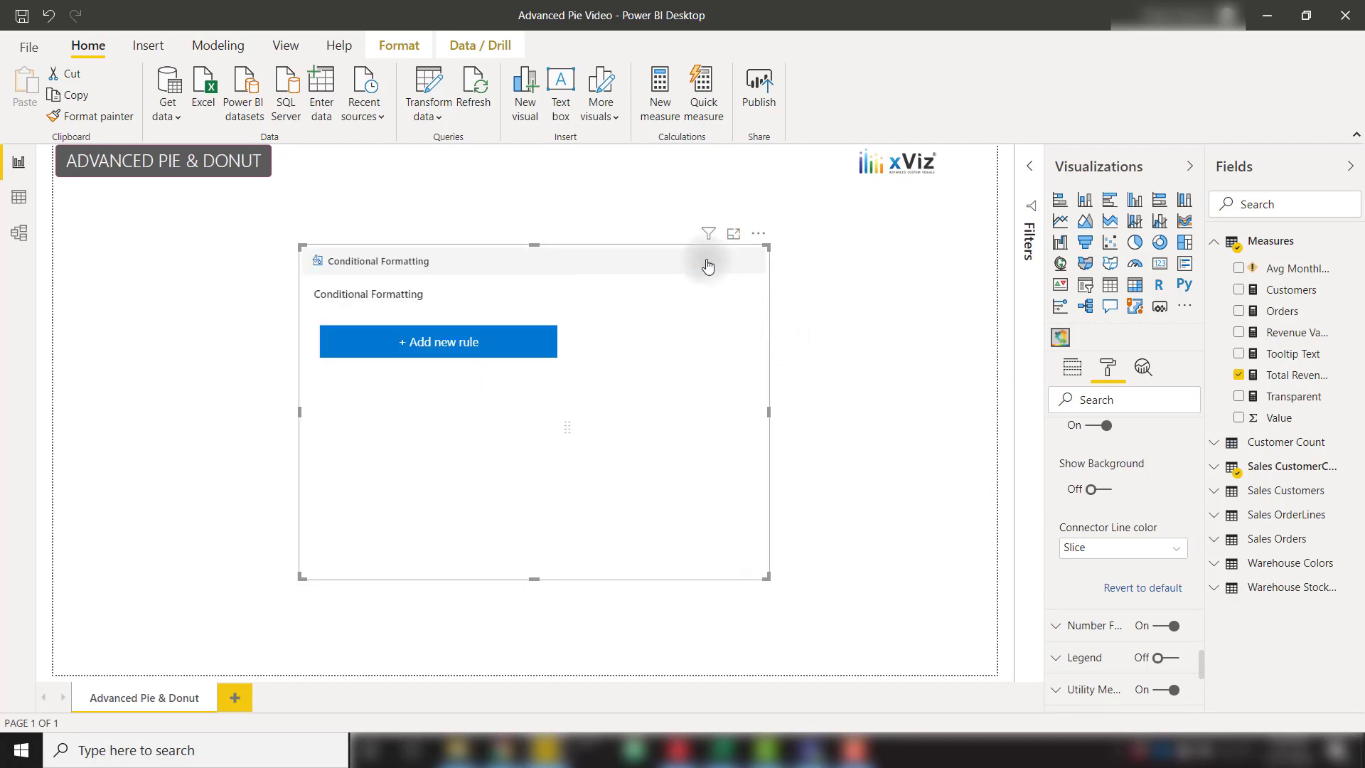
pyautogui.click(274, 317)
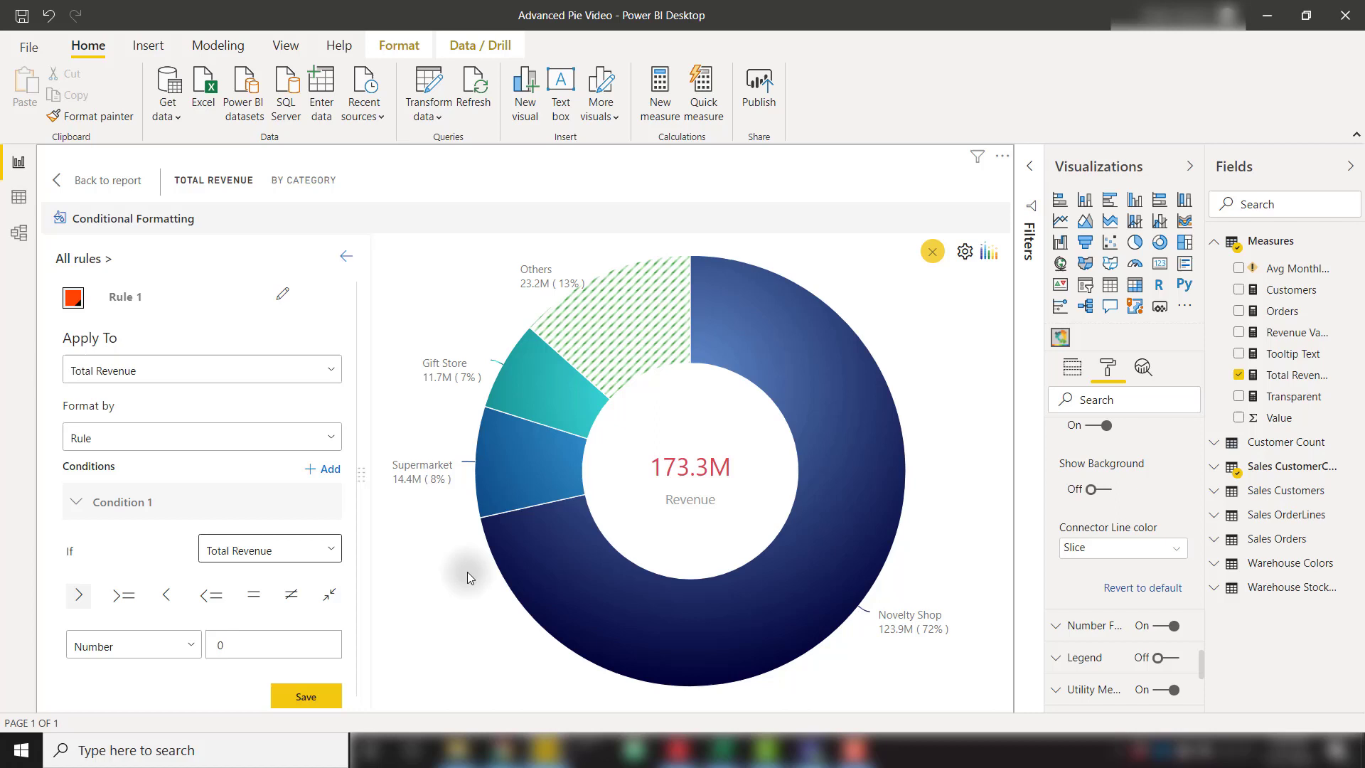
pyautogui.click(175, 605)
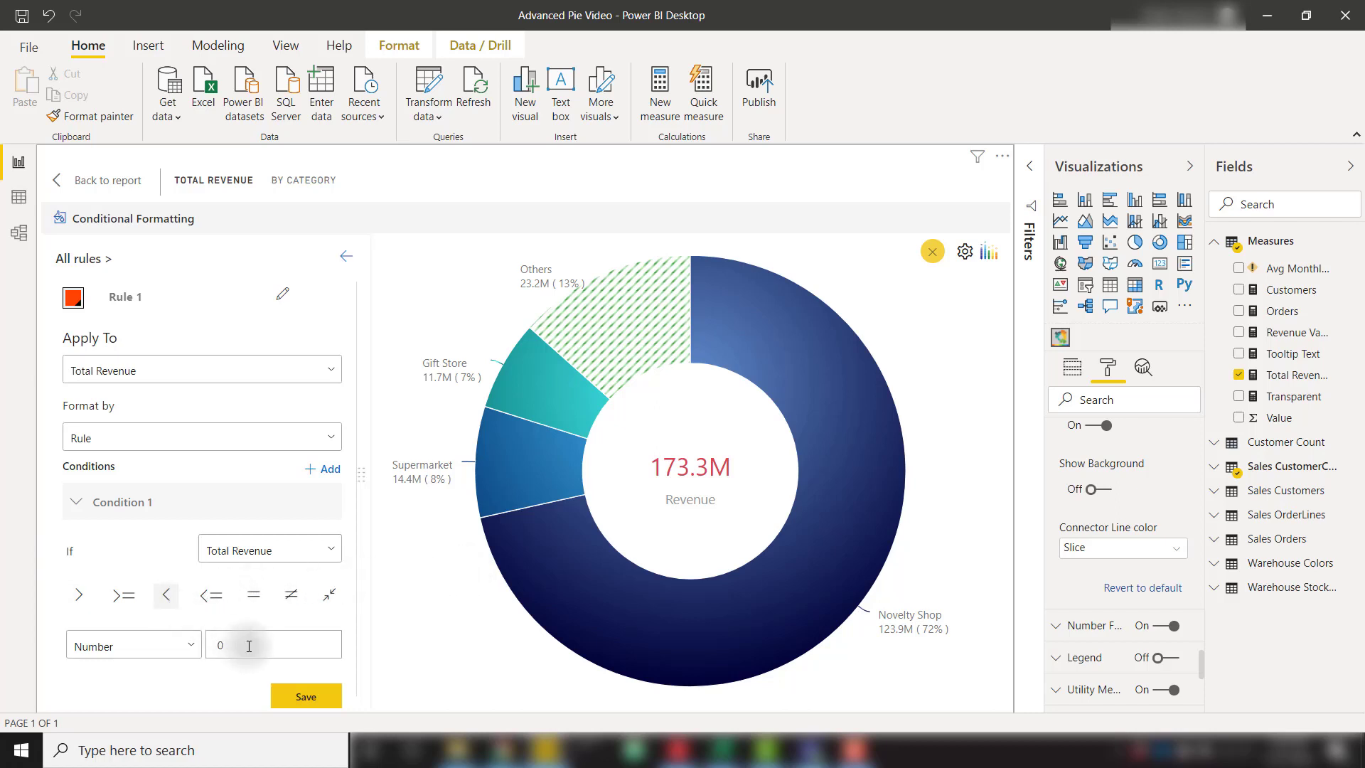
pyautogui.click(253, 643)
pyautogui.write('100000000')
pyautogui.click(305, 696)
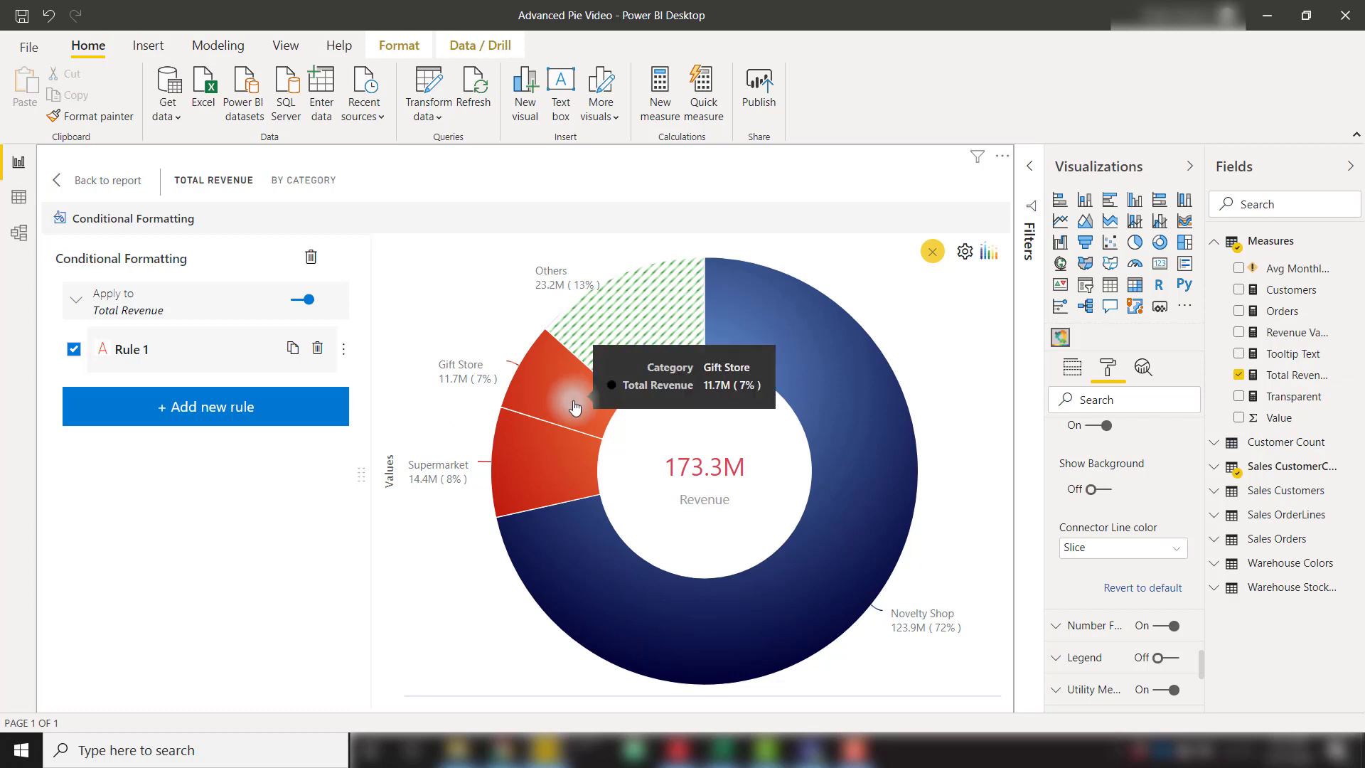
pyautogui.click(932, 252)
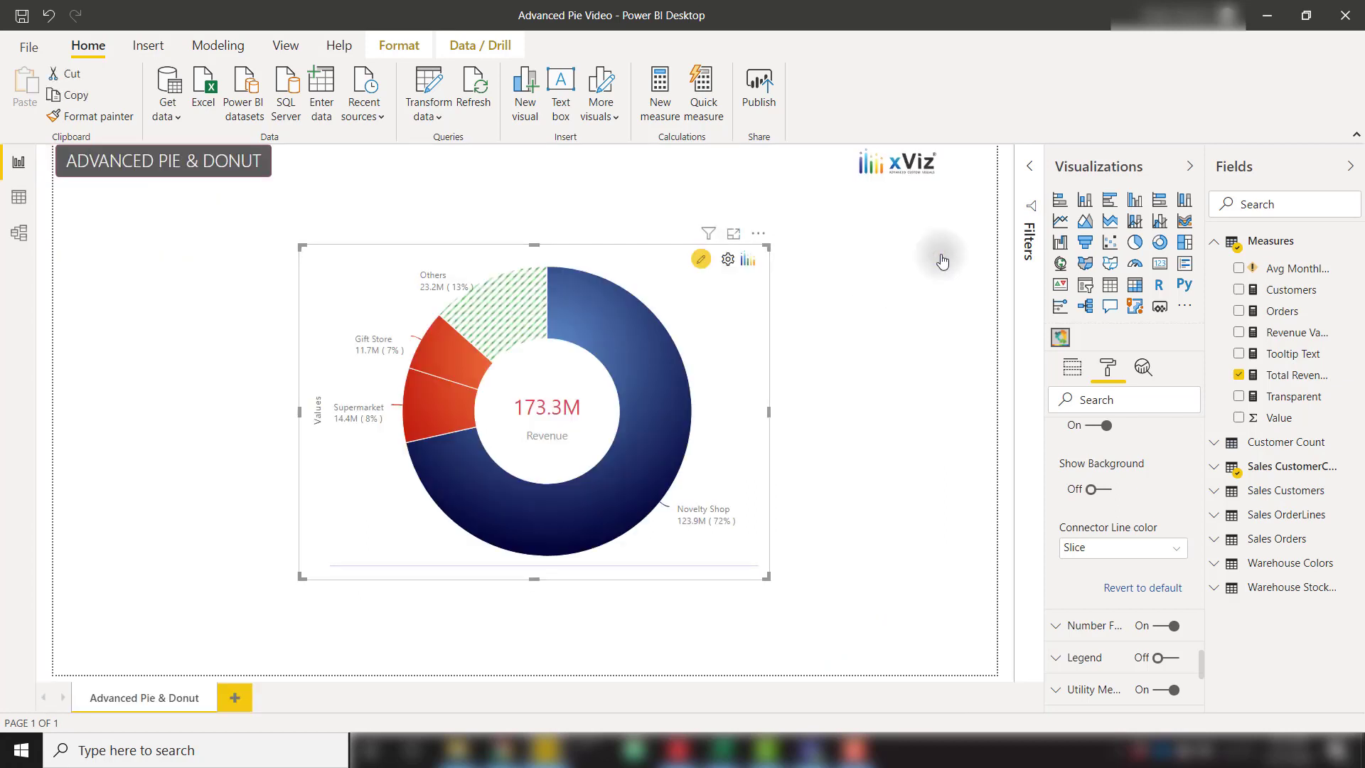